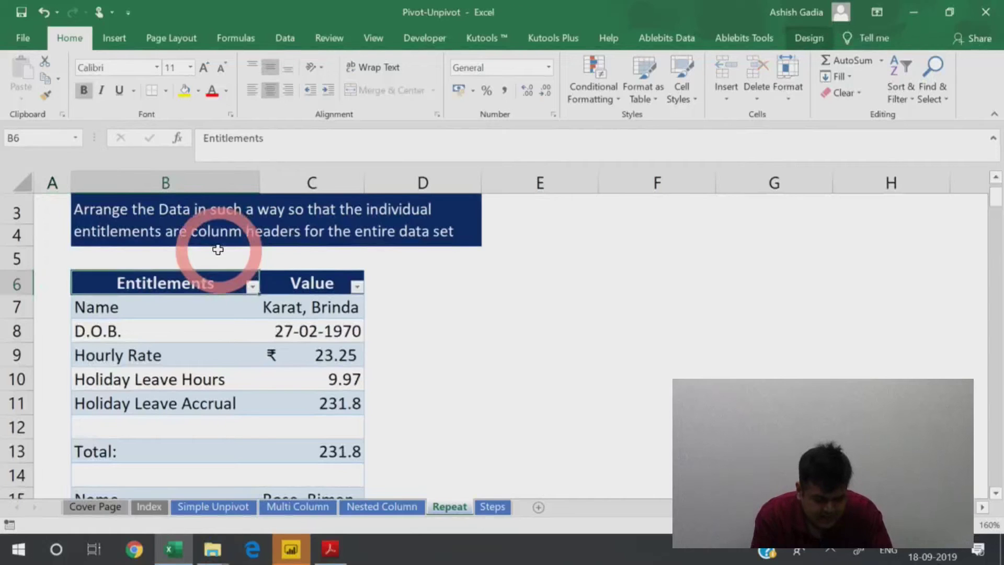
- Examine the entitlement labels and values of the first record on the Repeat sheet
{"action": "key", "text": "Right"}
{"action": "key", "text": "Down"}
{"action": "key", "text": "Down"}
{"action": "key", "text": "Down"}
{"action": "key", "text": "Down"}
{"action": "key", "text": "Down"}
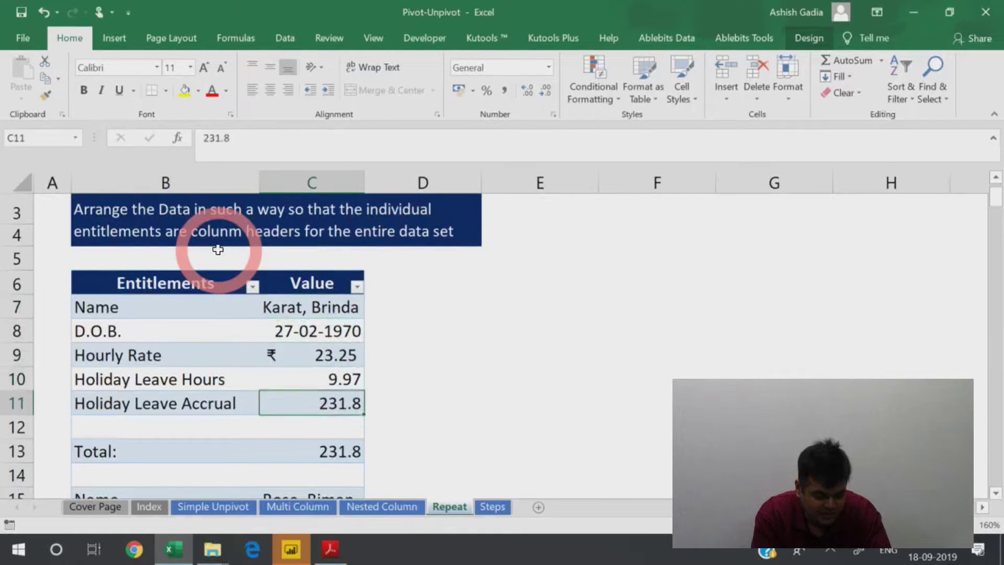
{"action": "key", "text": "Up"}
{"action": "key", "text": "Left"}
{"action": "key", "text": "Up"}
{"action": "key", "text": "Up"}
{"action": "key", "text": "Up"}
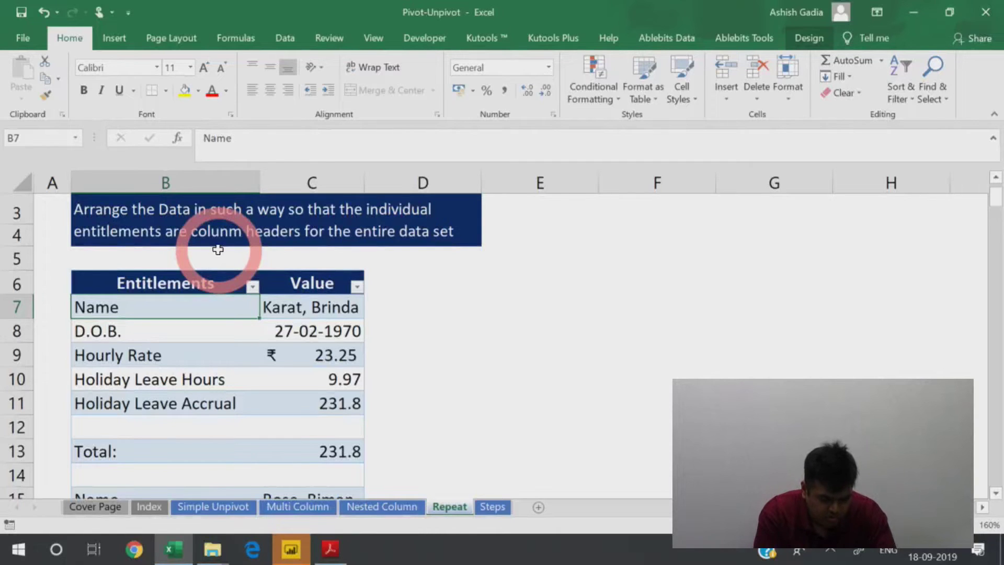
- Go through the first record's label-value pairs row by row, from Name to Holiday Leave Accrual
{"action": "key", "text": "shift+Right"}
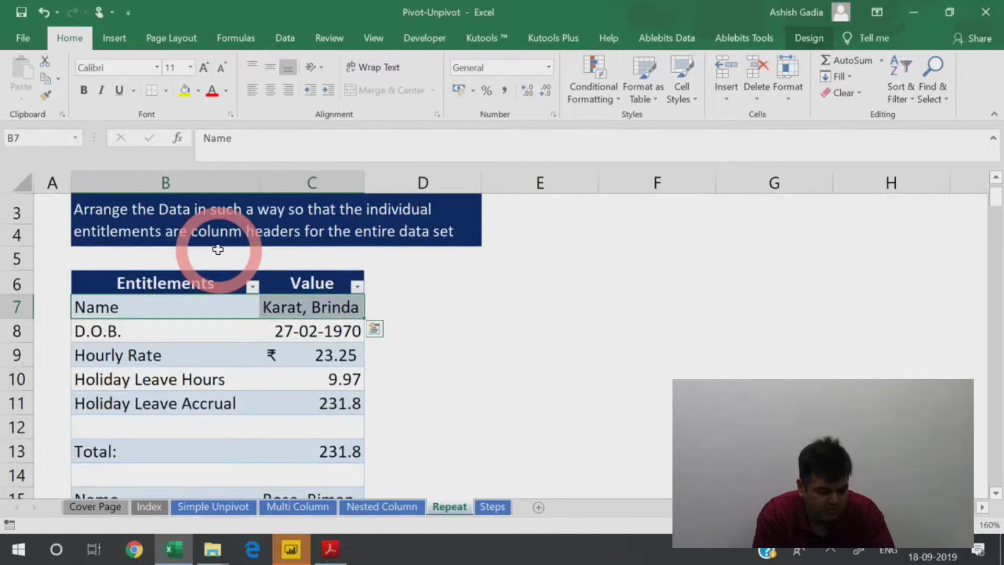
{"action": "key", "text": "Down"}
{"action": "key", "text": "shift+Right"}
{"action": "key", "text": "Down"}
{"action": "key", "text": "shift+Right"}
{"action": "key", "text": "Down"}
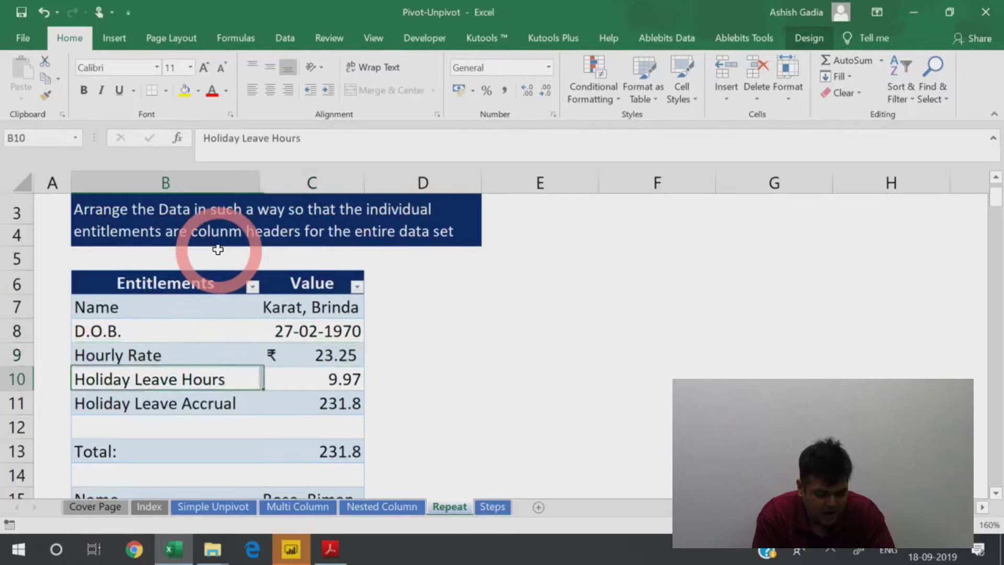
{"action": "key", "text": "shift+Right"}
{"action": "key", "text": "Down"}
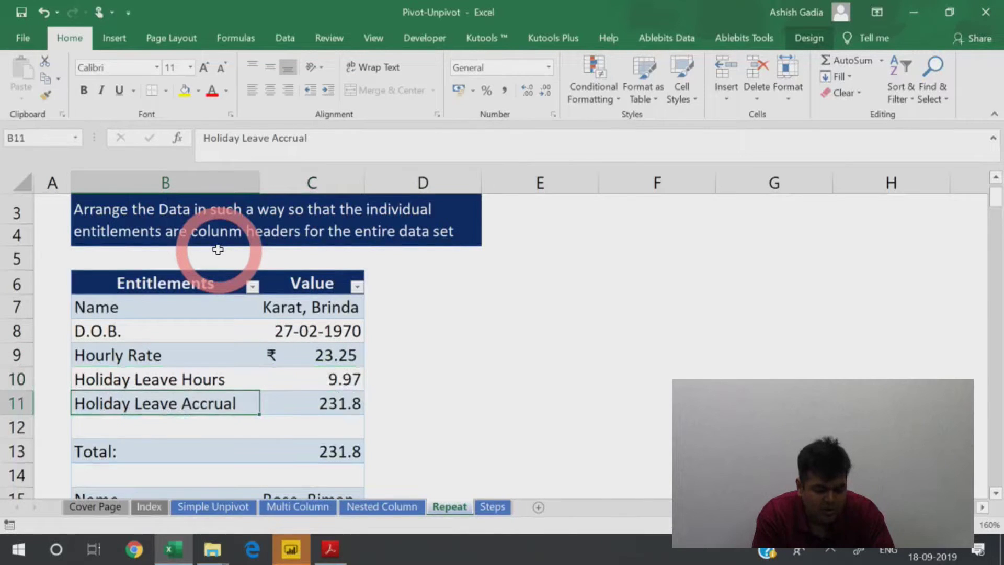
{"action": "key", "text": "shift+Right"}
- Examine the blank rows, the Total row and the start of the second record in the Entitlements table
{"action": "key", "text": "Down"}
{"action": "key", "text": "Down"}
{"action": "key", "text": "Down"}
{"action": "key", "text": "Down"}
{"action": "key", "text": "Down"}
{"action": "key", "text": "Down"}
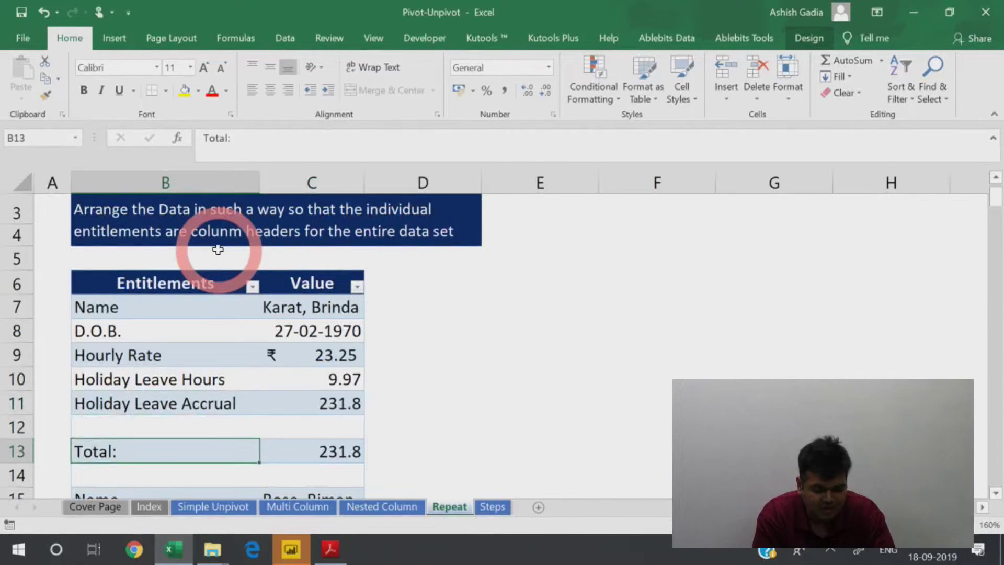
{"action": "key", "text": "Up"}
{"action": "key", "text": "Up"}
{"action": "key", "text": "Up"}
{"action": "key", "text": "Up"}
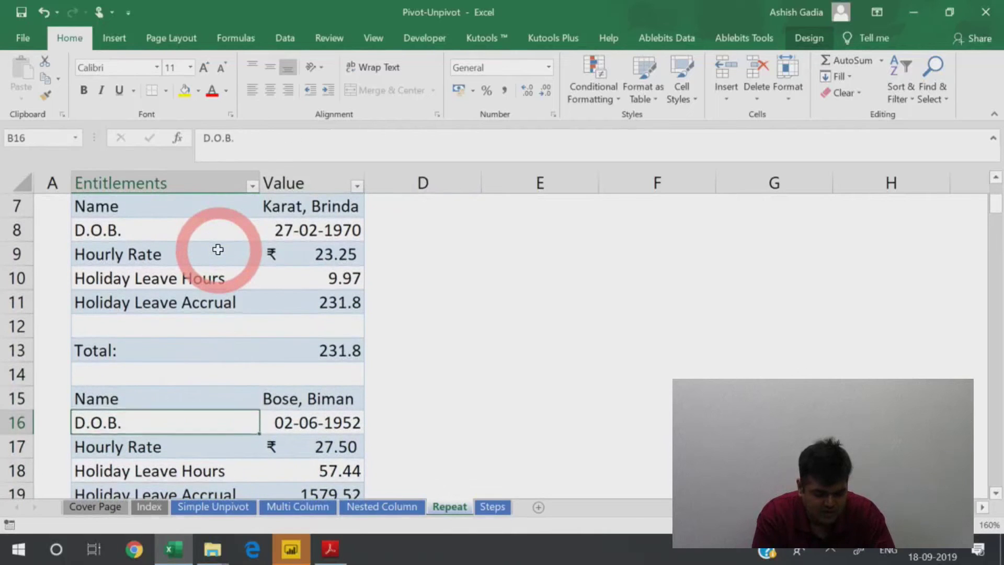
{"action": "key", "text": "shift+Right"}
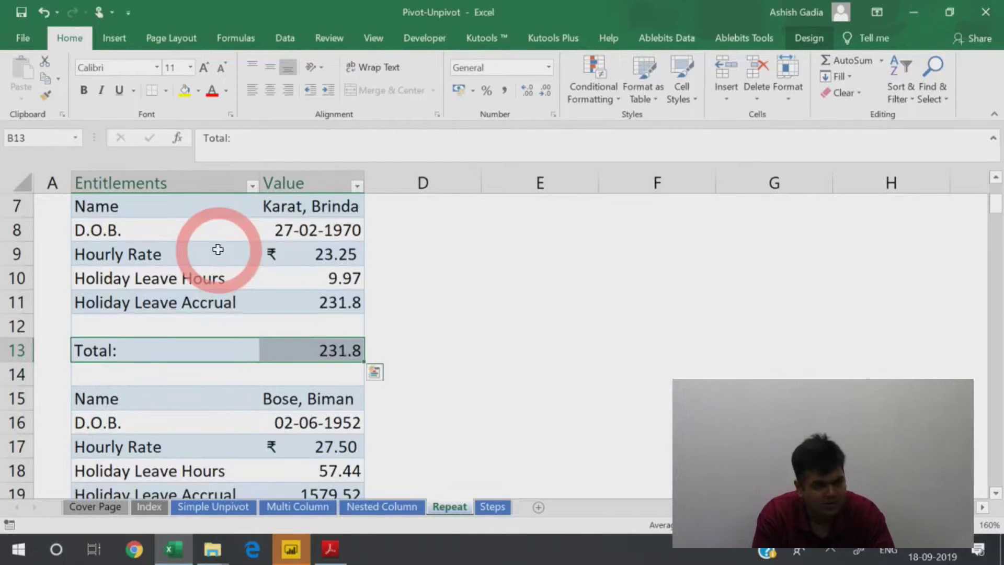
{"action": "key", "text": "Down"}
{"action": "key", "text": "Down"}
{"action": "key", "text": "Down"}
{"action": "key", "text": "shift+Up"}
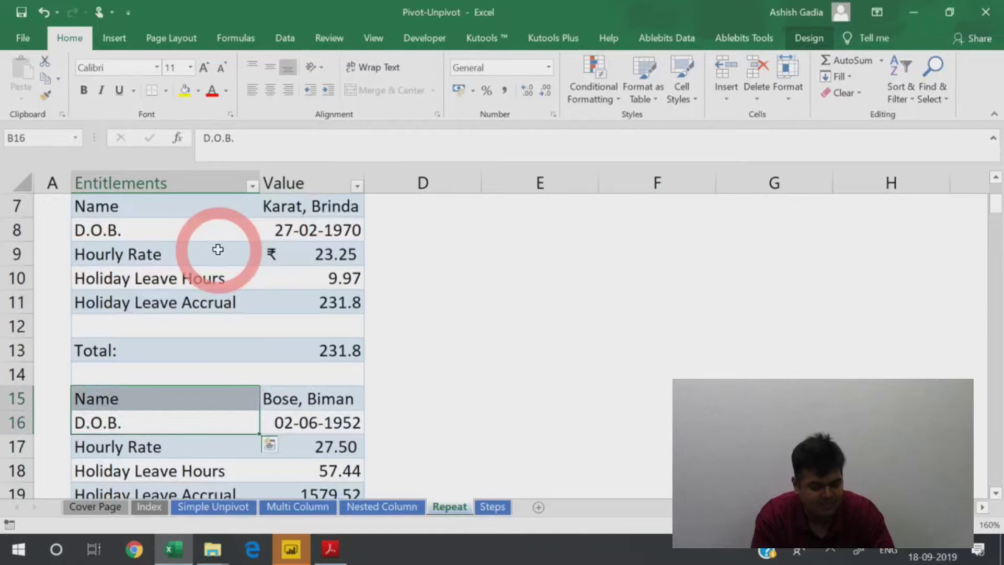
{"action": "key", "text": "shift+Right"}
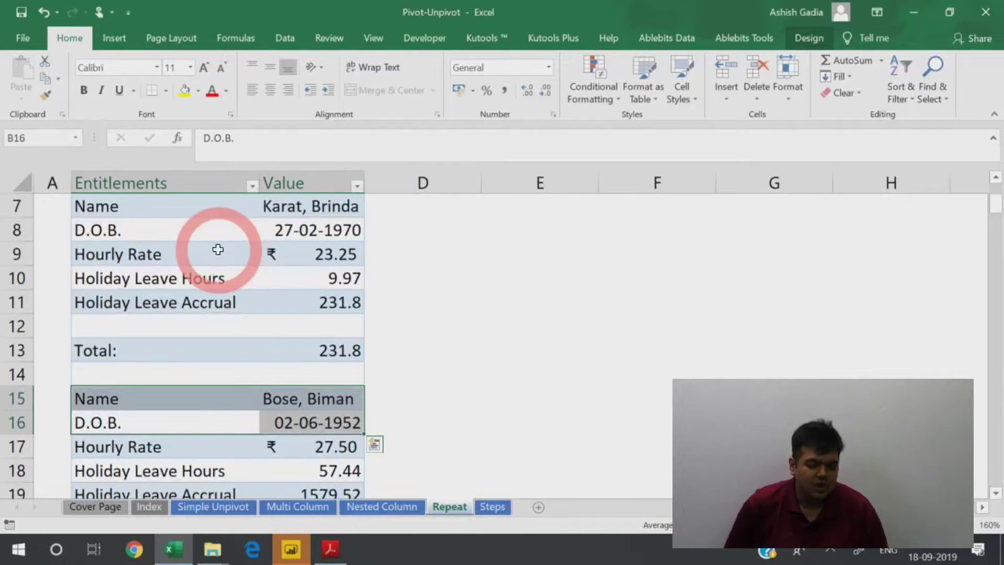
- Check the table name assigned to the Entitlements and Value data
{"action": "left_click", "coordinate": [212, 229]}
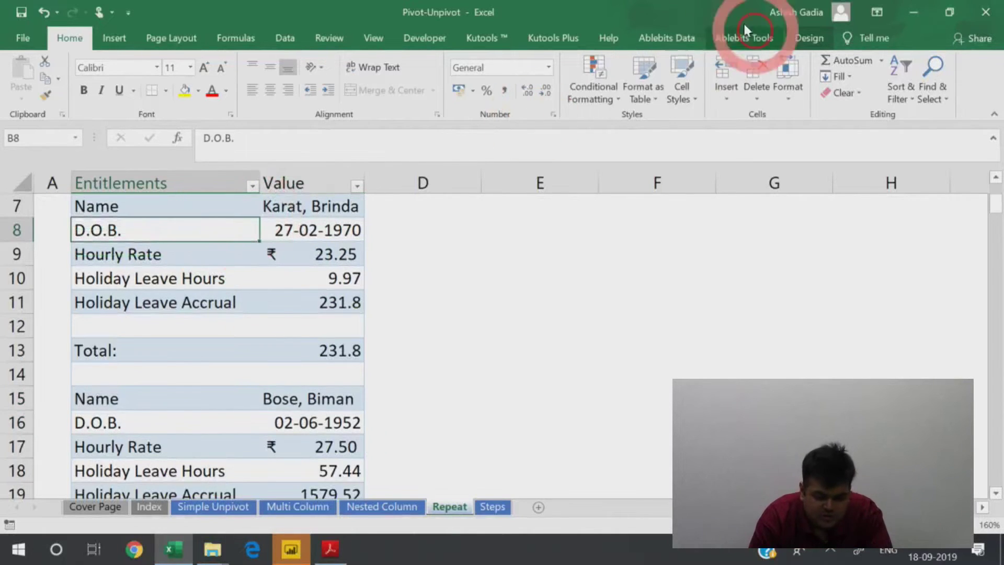
{"action": "left_click", "coordinate": [809, 38]}
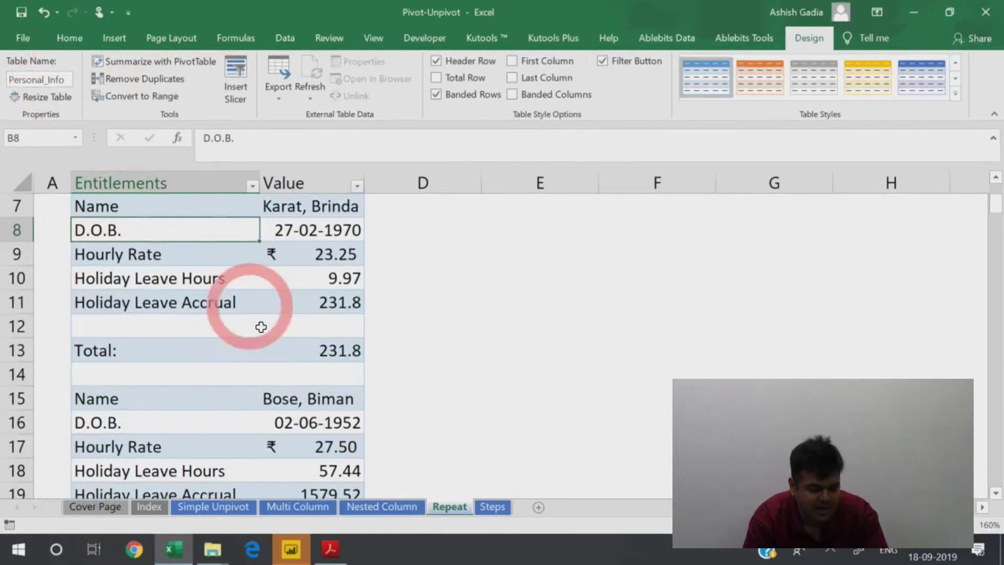
- Switch to Power BI Desktop and connect to the Pivot-Unpivot Excel workbook as the data source
{"action": "left_click", "coordinate": [291, 557]}
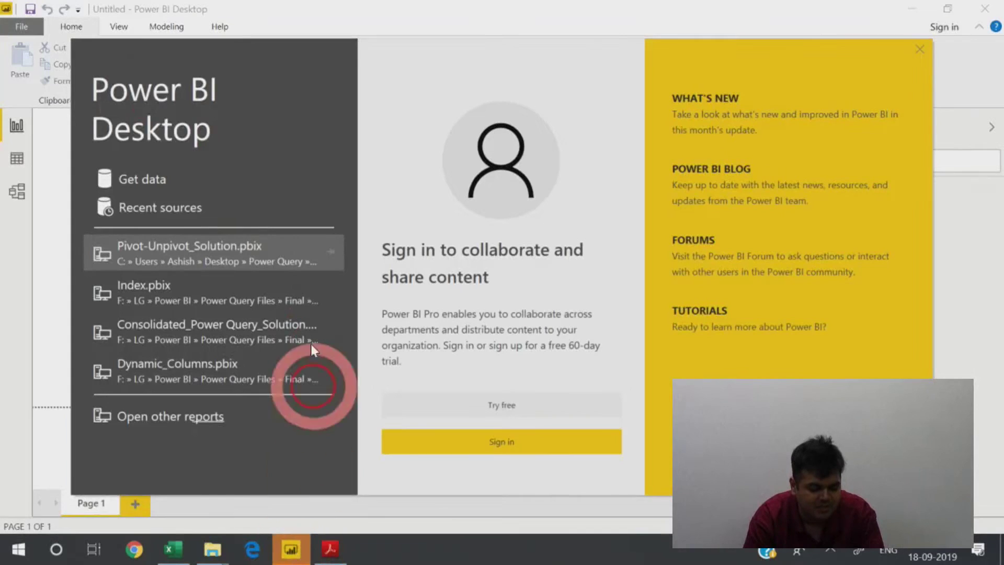
{"action": "left_click", "coordinate": [922, 50]}
{"action": "left_click", "coordinate": [133, 83]}
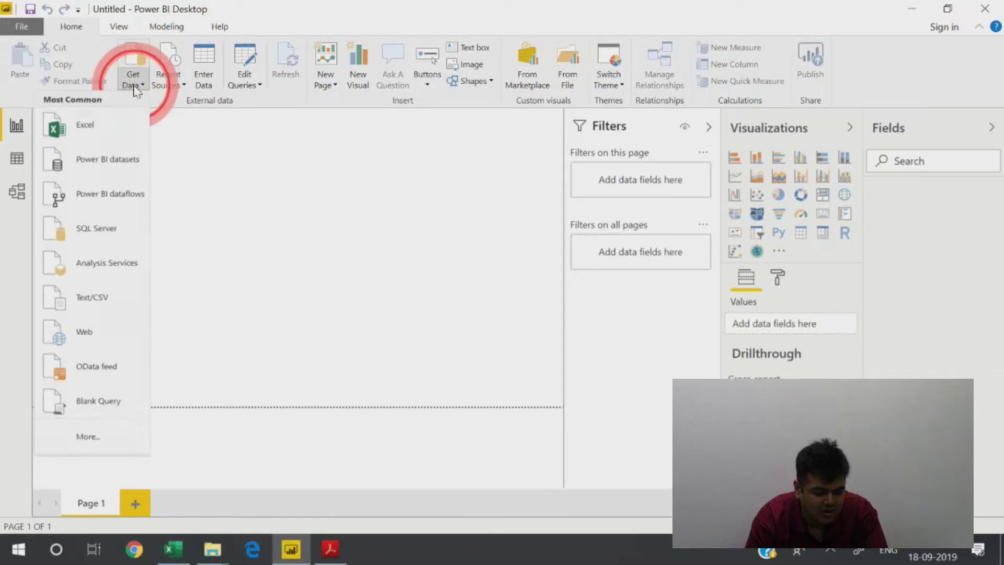
{"action": "left_click", "coordinate": [134, 128]}
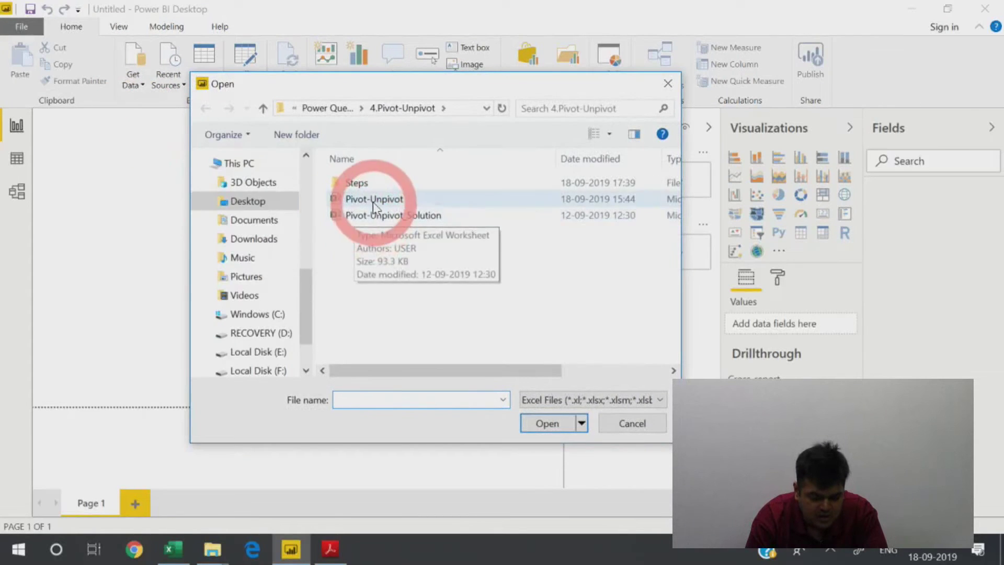
{"action": "double_click", "coordinate": [354, 226]}
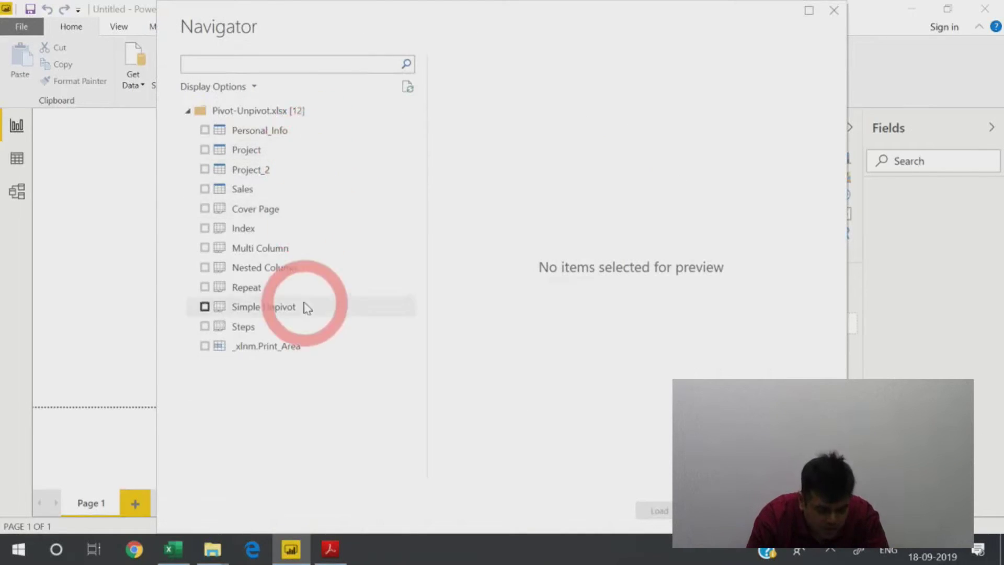
- Load the Personal_Info table from the workbook and open it in the Power Query Editor
{"action": "left_click", "coordinate": [314, 132]}
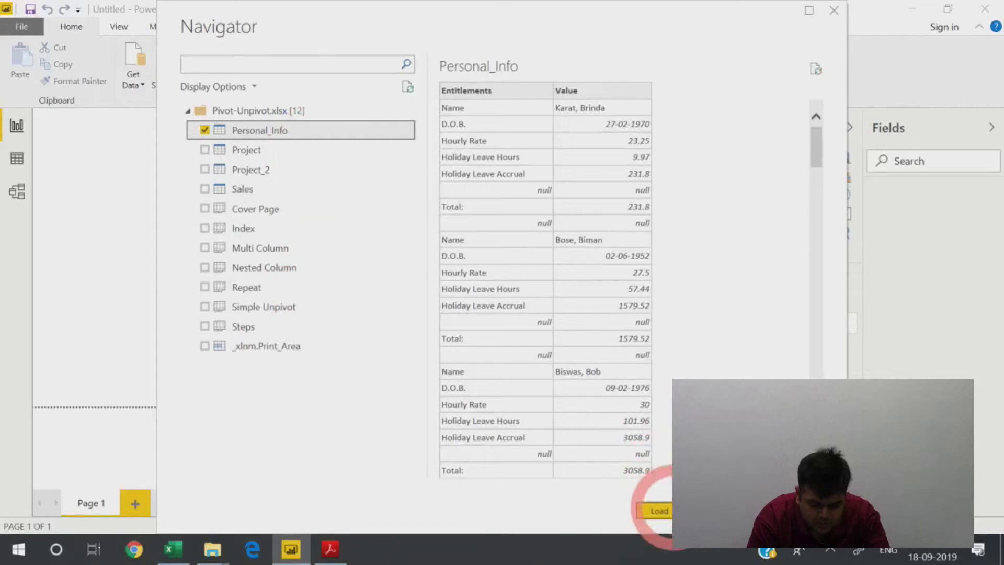
{"action": "left_click", "coordinate": [658, 510]}
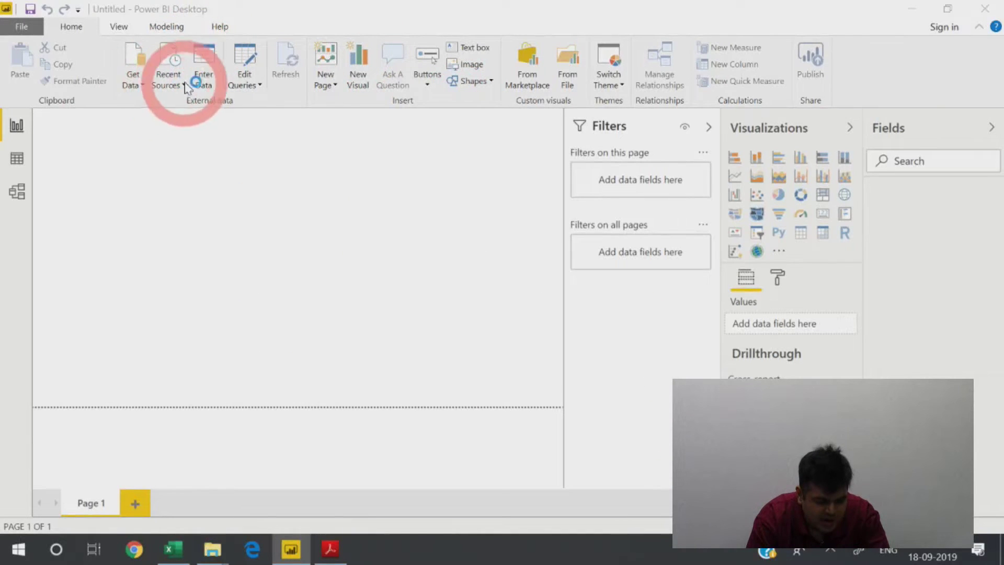
{"action": "left_click", "coordinate": [243, 63]}
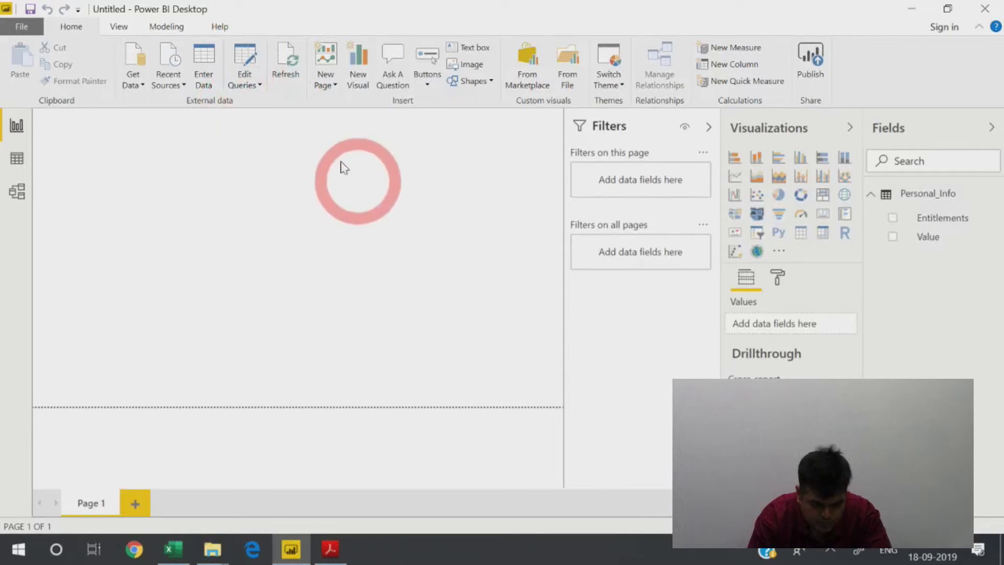
{"action": "left_click", "coordinate": [264, 64]}
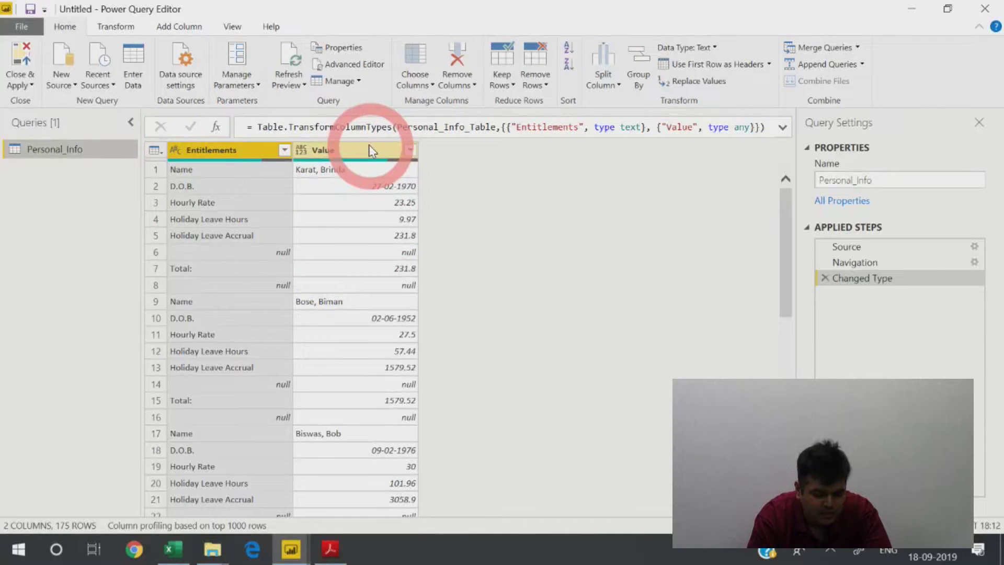
{"action": "left_click", "coordinate": [192, 26]}
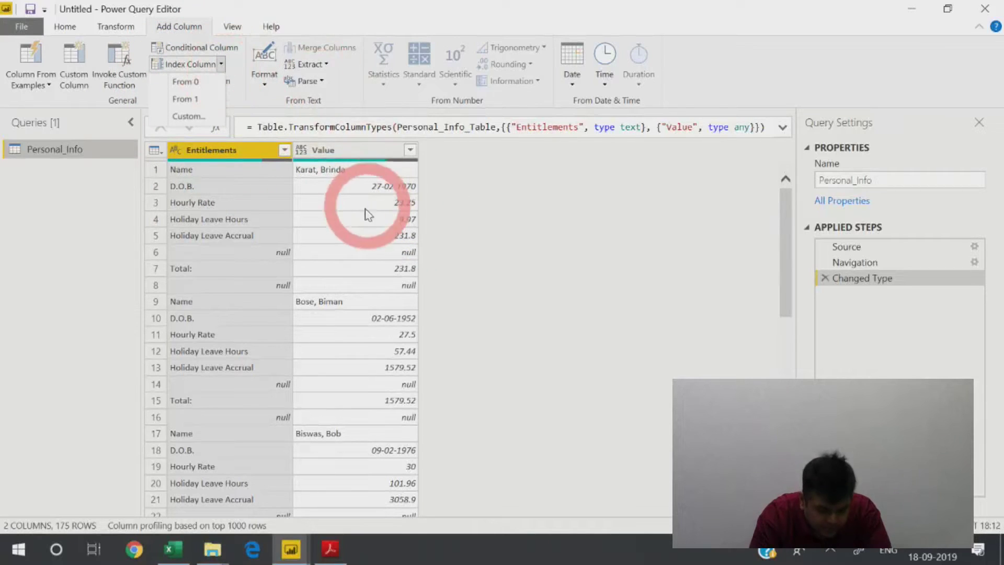
{"action": "left_click", "coordinate": [361, 252]}
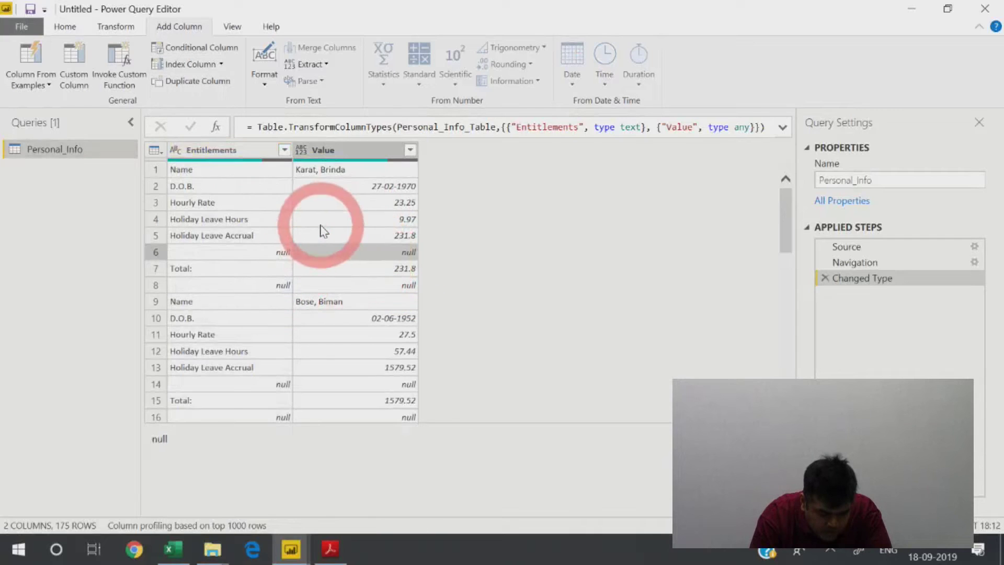
{"action": "left_click", "coordinate": [286, 220]}
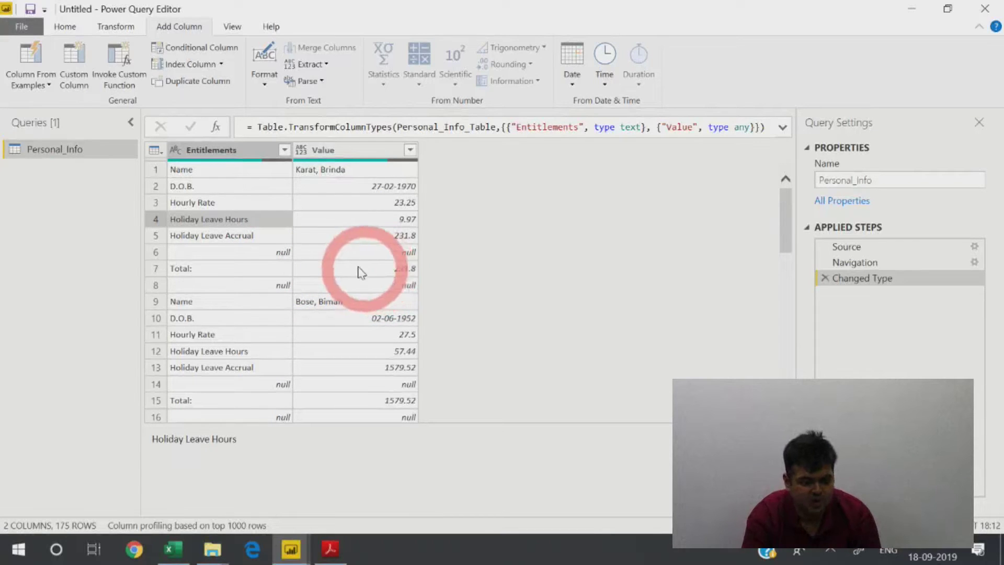
- Filter the null and Total: rows out of the Entitlements column and add an index column starting from 1
{"action": "left_click", "coordinate": [283, 151]}
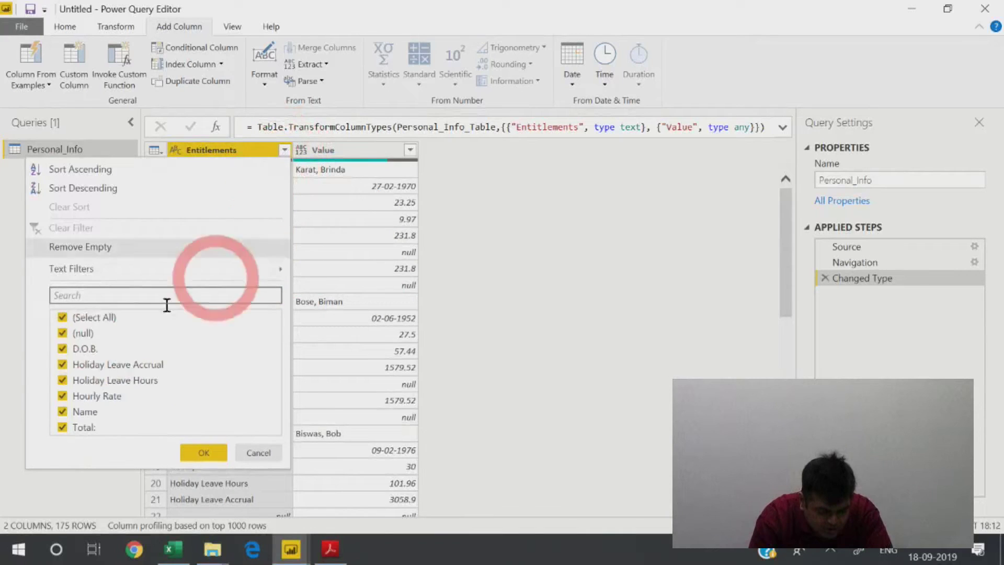
{"action": "left_click", "coordinate": [63, 333]}
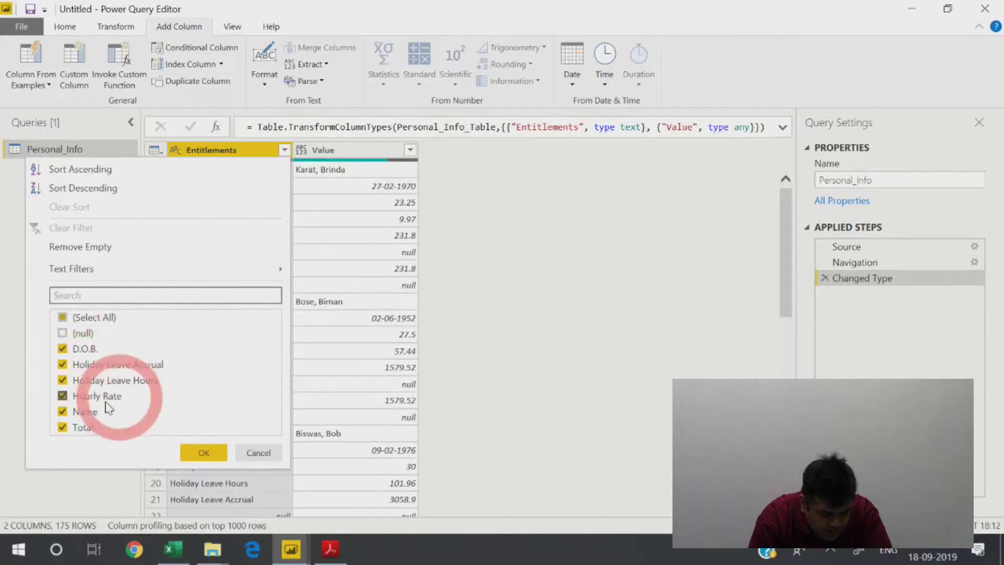
{"action": "left_click", "coordinate": [205, 452]}
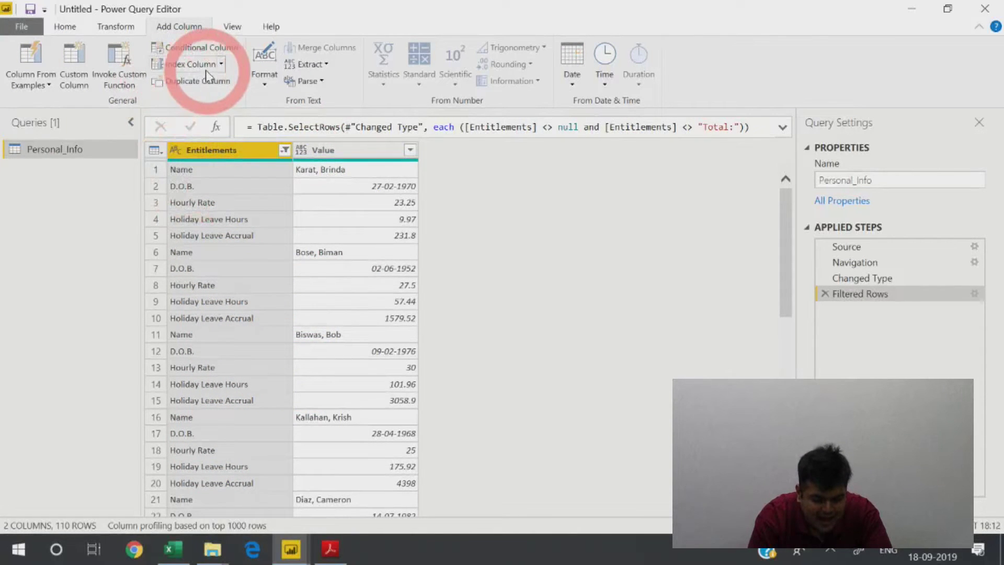
{"action": "left_click", "coordinate": [219, 64]}
{"action": "left_click", "coordinate": [213, 100]}
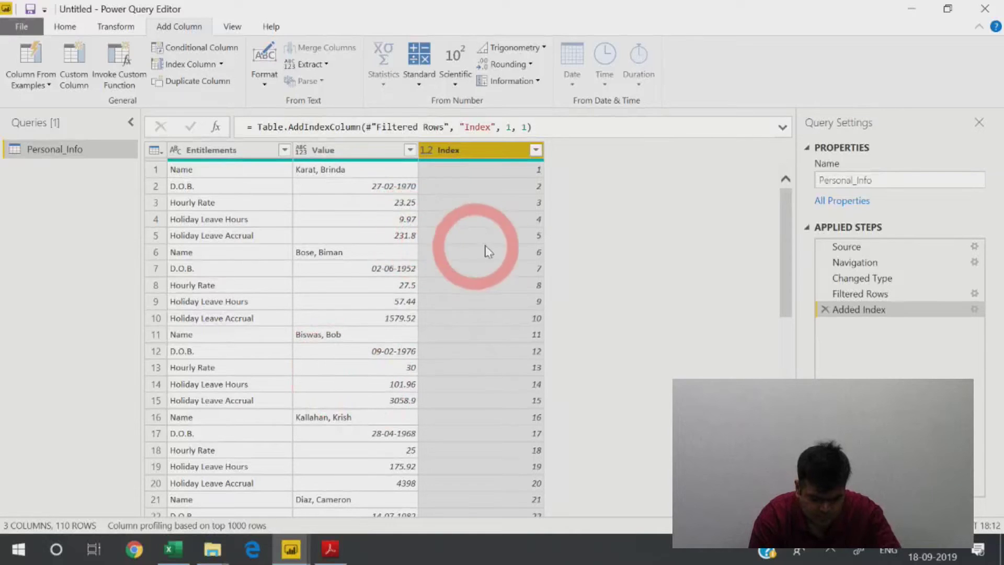
- Try pivoting the Value column with Entitlements as the values column
{"action": "left_click", "coordinate": [332, 151]}
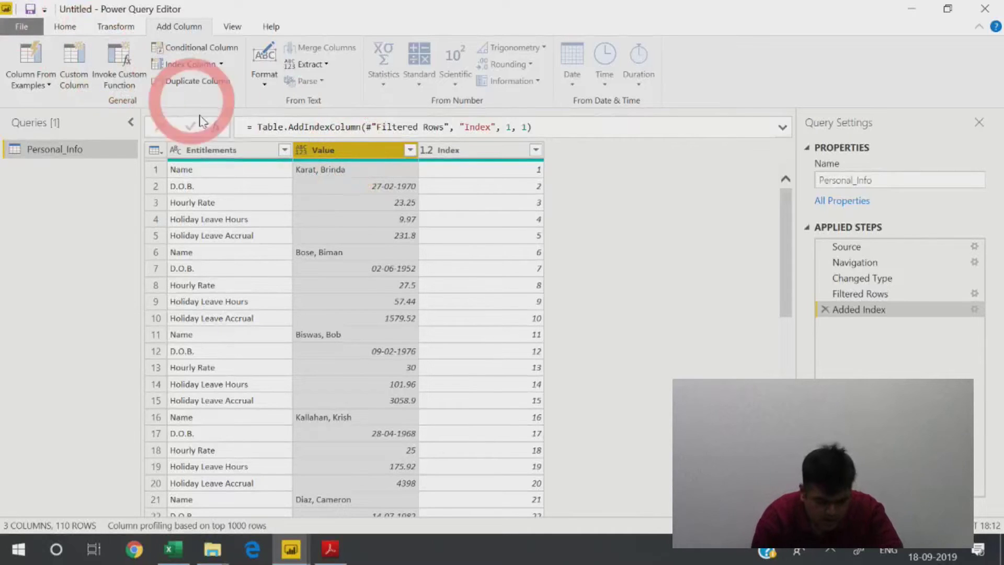
{"action": "left_click_drag", "start_coordinate": [335, 149], "coordinate": [331, 146]}
{"action": "right_click", "coordinate": [331, 148]}
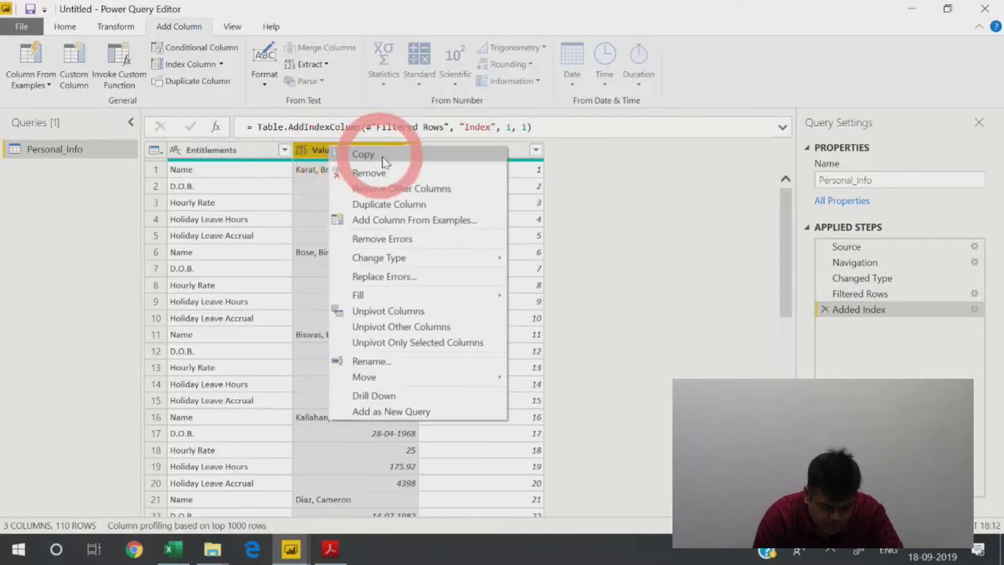
{"action": "left_click", "coordinate": [314, 178]}
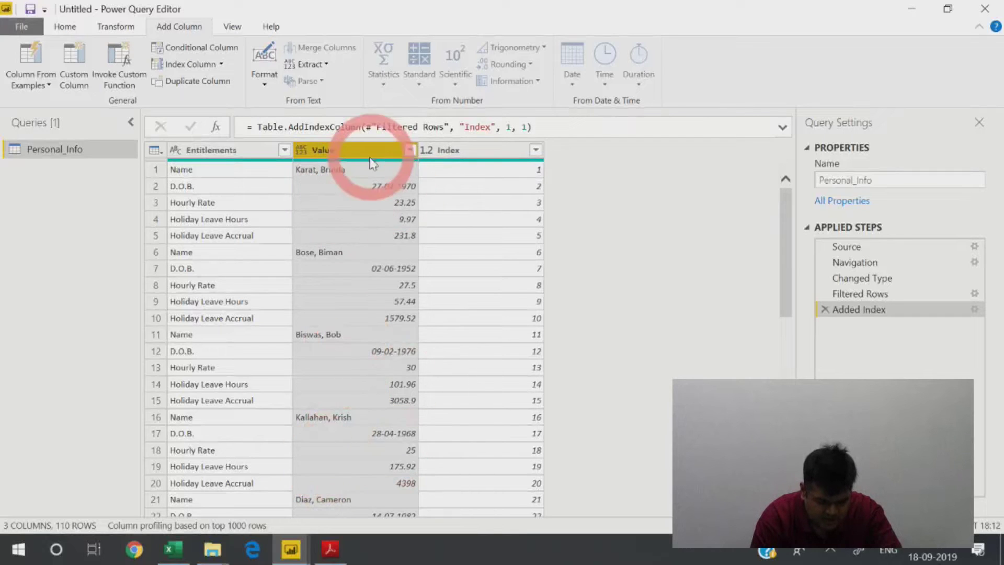
{"action": "left_click", "coordinate": [115, 28]}
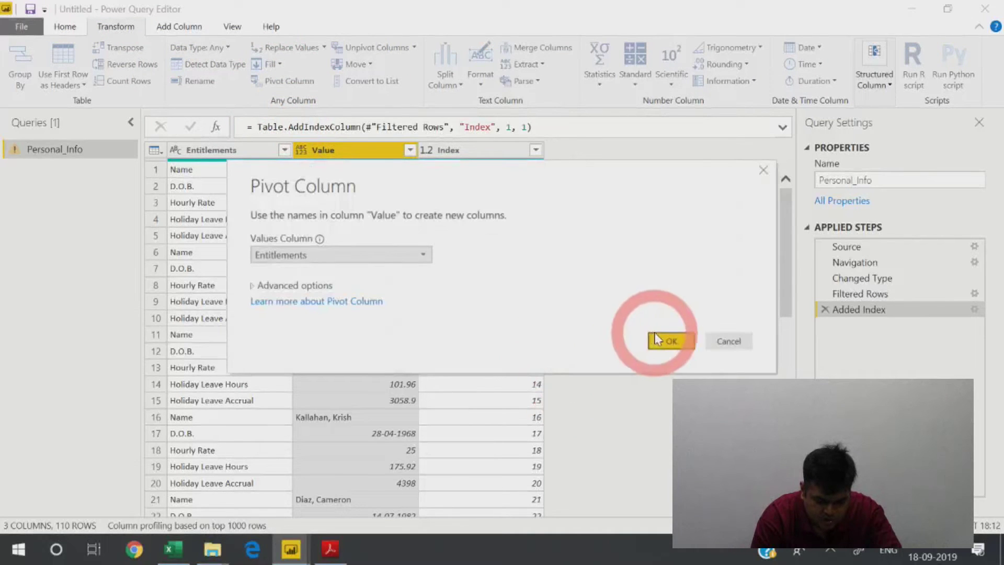
{"action": "left_click", "coordinate": [415, 256]}
{"action": "left_click", "coordinate": [415, 255]}
{"action": "left_click", "coordinate": [680, 338]}
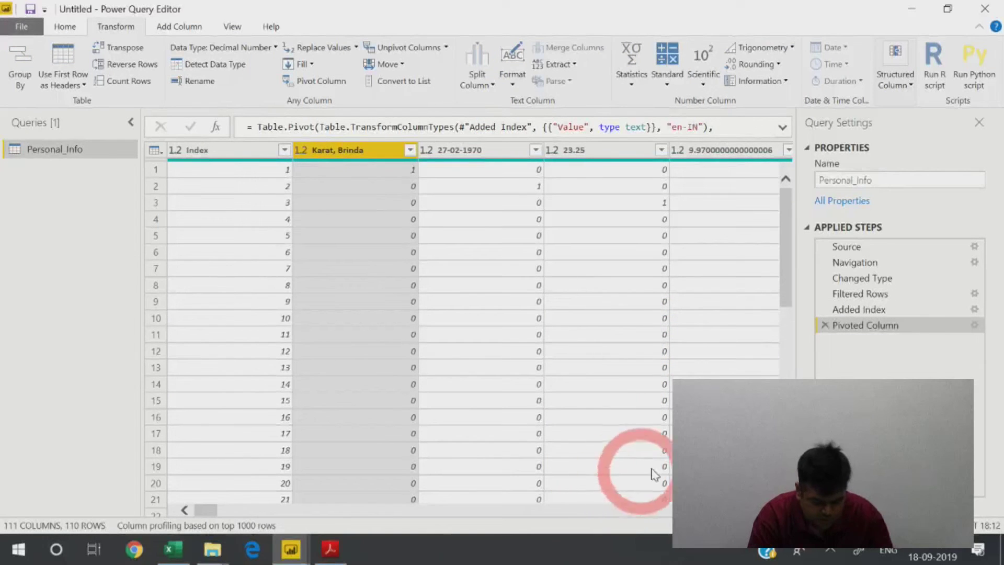
- Delete the Pivoted Column, Added Index and Filtered Rows steps from the Personal_Info query
{"action": "left_click", "coordinate": [826, 325]}
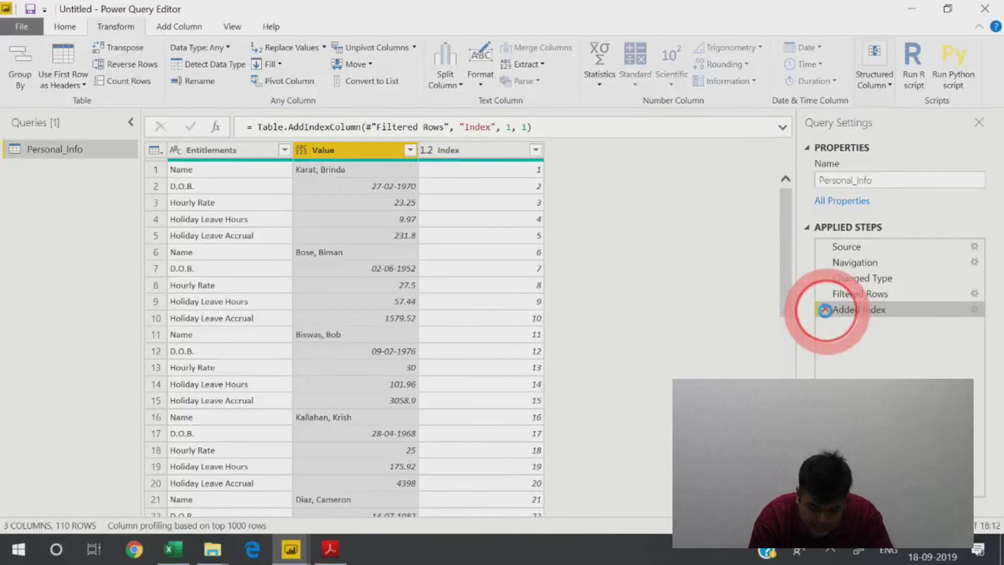
{"action": "left_click", "coordinate": [825, 309]}
{"action": "left_click", "coordinate": [825, 294]}
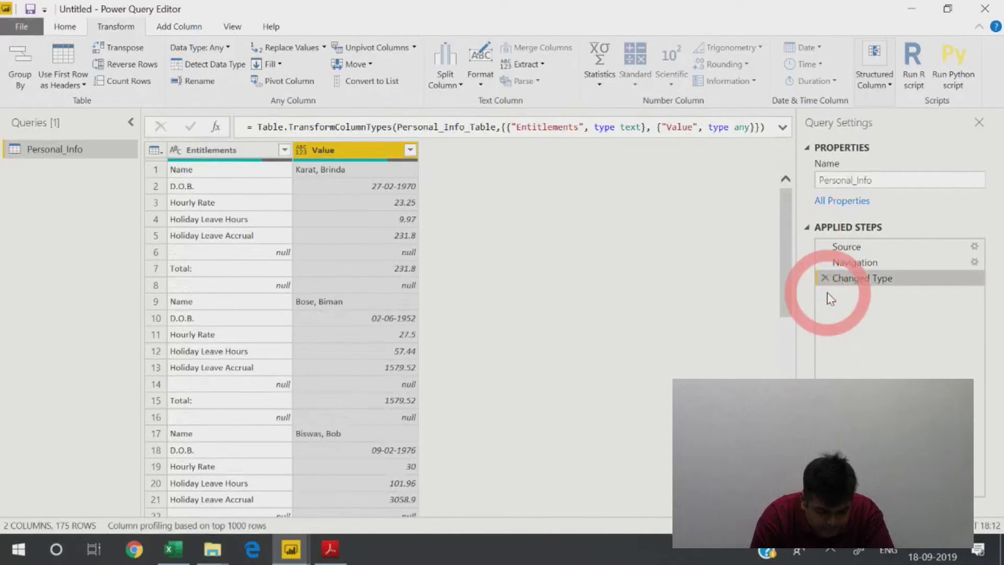
- Filter the null and Total: rows out of the Entitlements column
{"action": "left_click", "coordinate": [285, 150]}
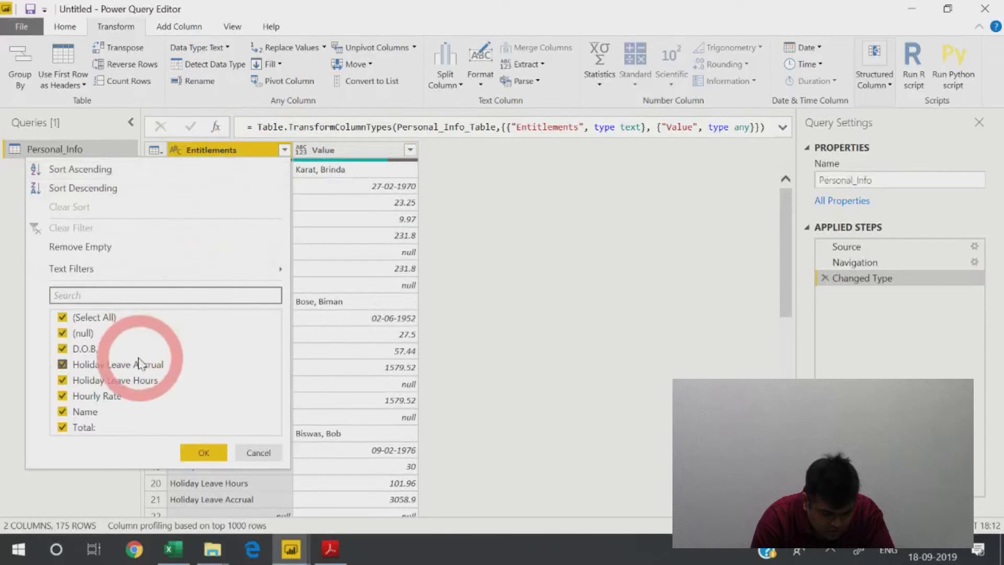
{"action": "left_click", "coordinate": [73, 333]}
{"action": "left_click", "coordinate": [62, 427]}
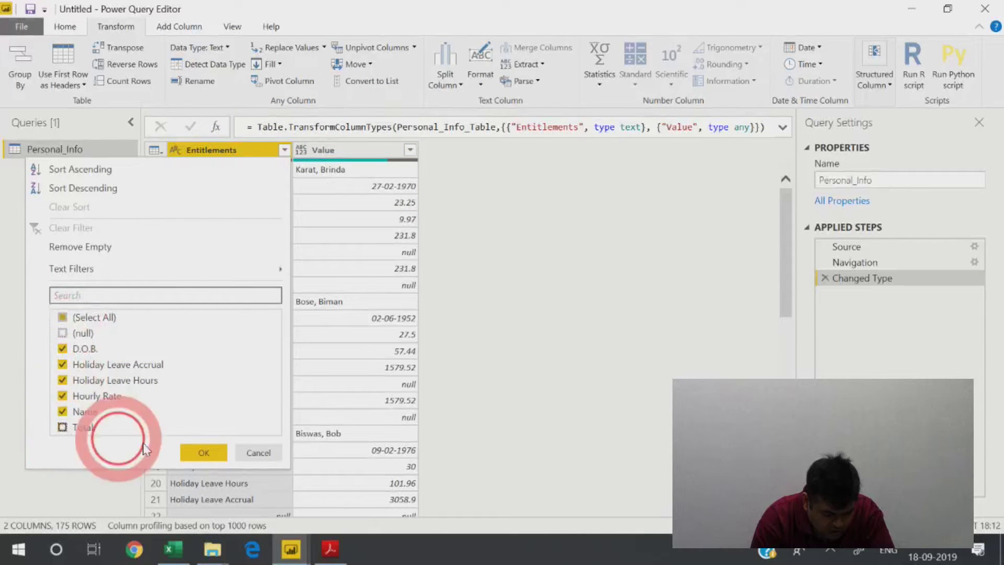
{"action": "left_click", "coordinate": [203, 453]}
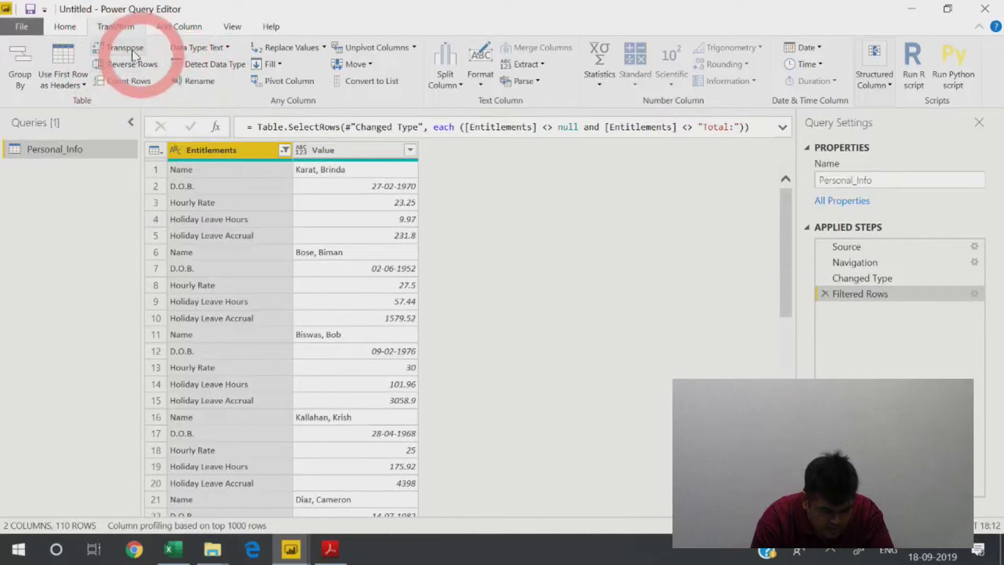
- Add an index column starting from 1 to the filtered Personal_Info table
{"action": "left_click", "coordinate": [75, 30]}
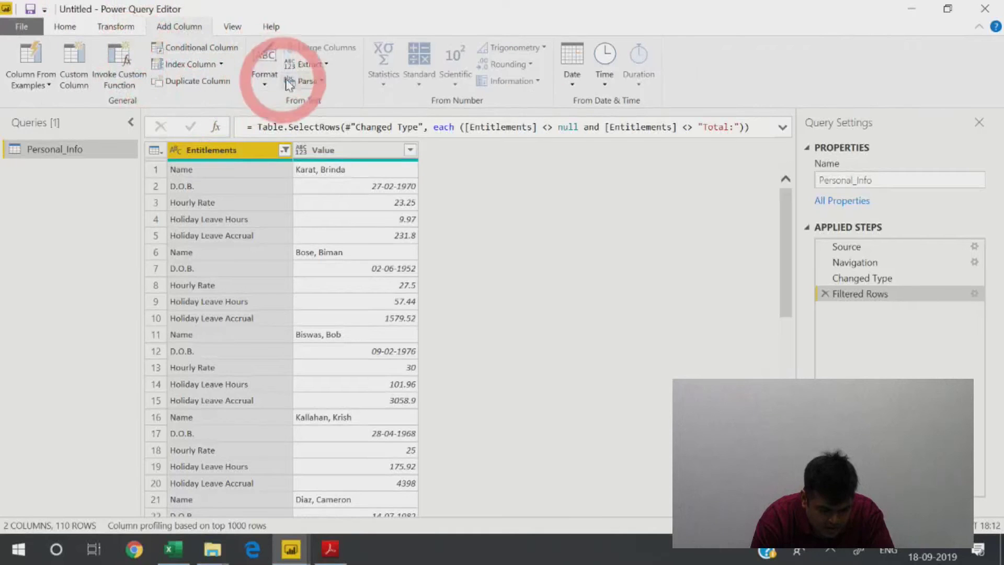
{"action": "left_click", "coordinate": [191, 64]}
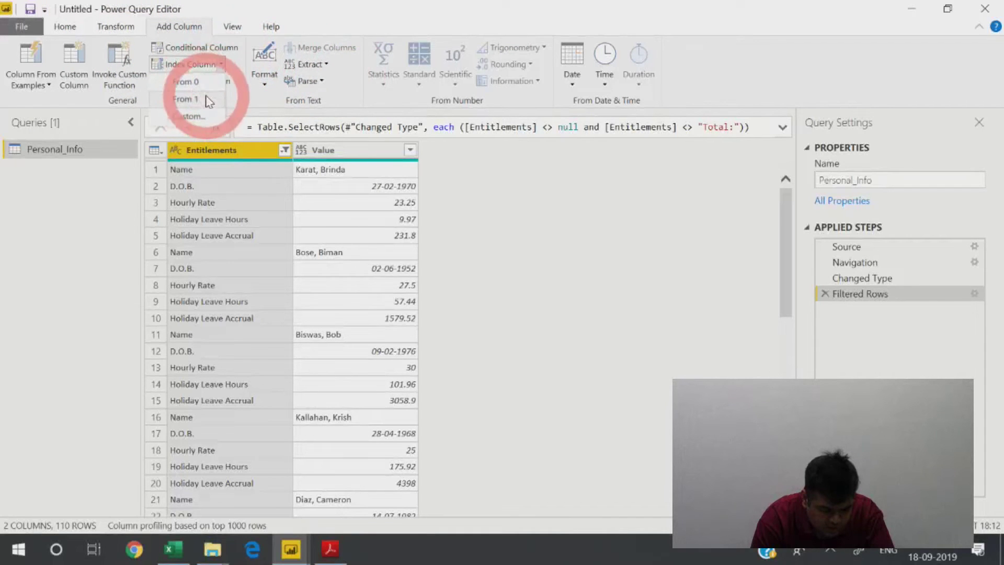
{"action": "left_click", "coordinate": [196, 100]}
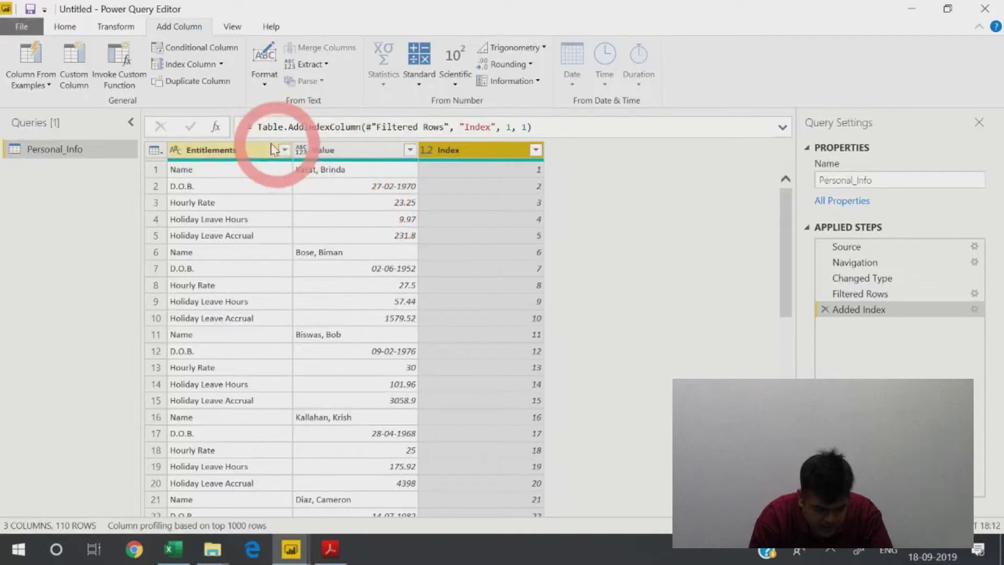
- Try pivoting the Entitlements column with Value as the values column and default aggregation, and delete the resulting Pivoted Column step
{"action": "left_click", "coordinate": [230, 150]}
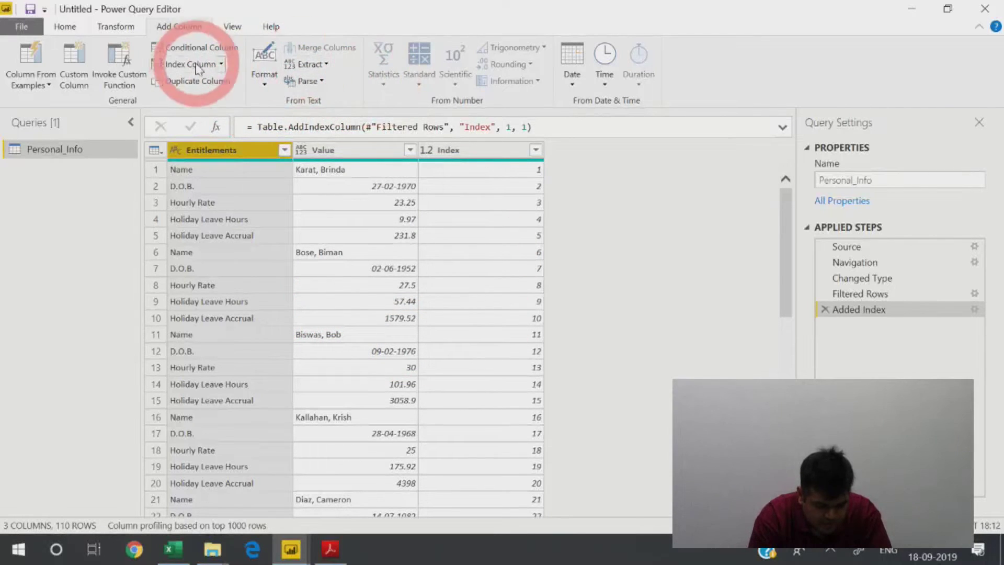
{"action": "left_click", "coordinate": [116, 26]}
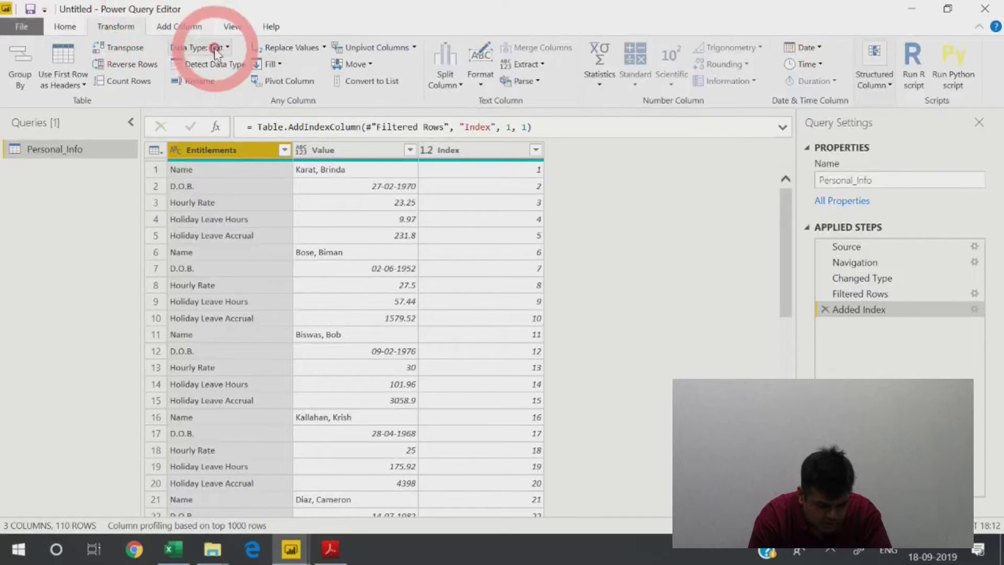
{"action": "left_click", "coordinate": [282, 81]}
{"action": "left_click_drag", "start_coordinate": [462, 178], "coordinate": [494, 280]}
{"action": "left_click", "coordinate": [706, 442]}
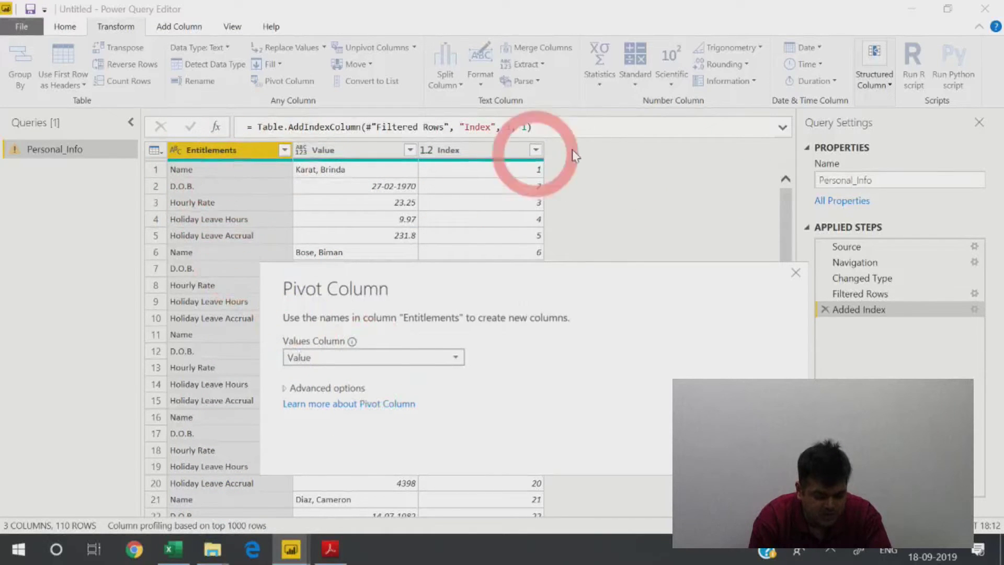
{"action": "left_click", "coordinate": [696, 448]}
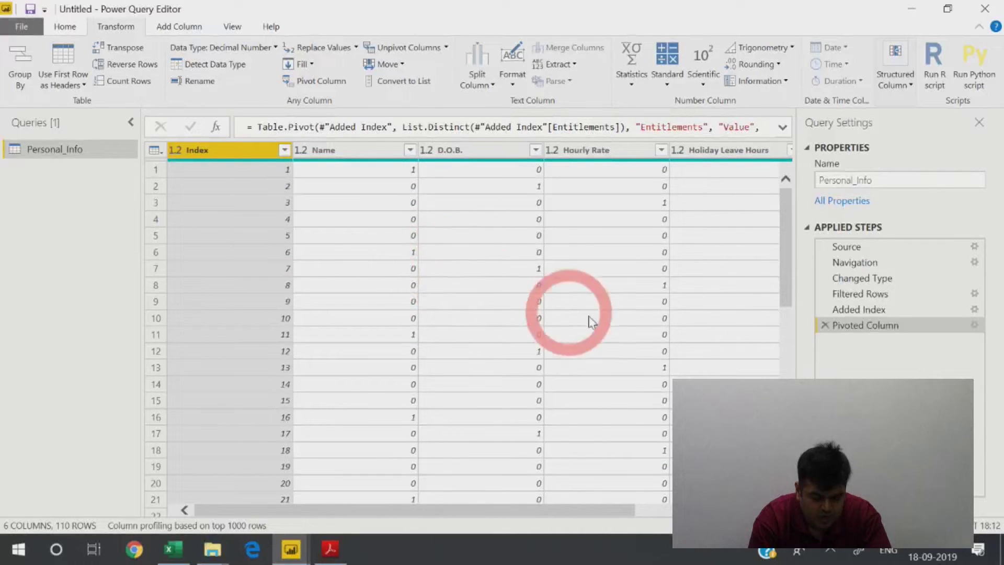
{"action": "left_click", "coordinate": [825, 325]}
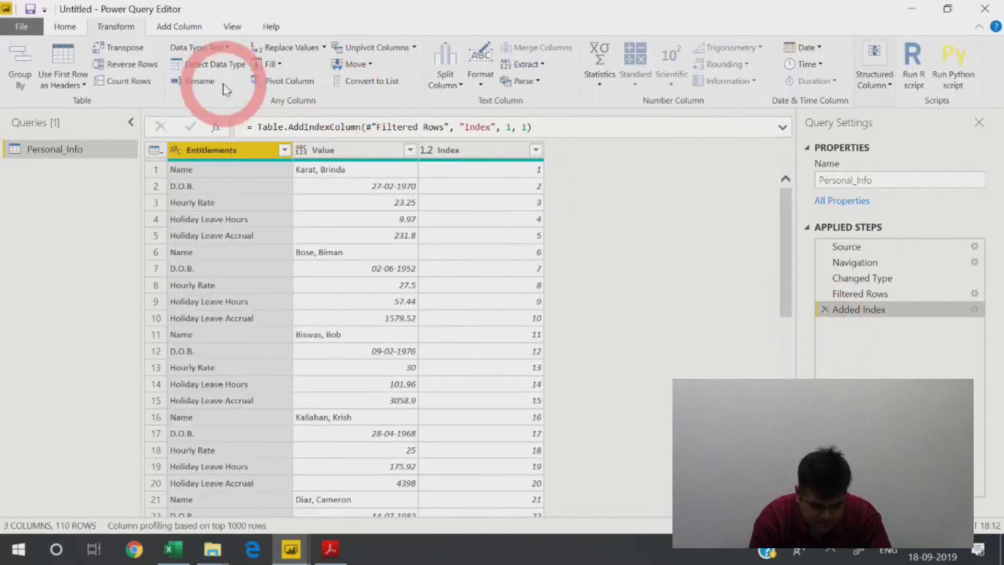
- Pivot the Entitlements column with Value as the values column and the aggregate value function set to Don't Aggregate
{"action": "left_click", "coordinate": [282, 81]}
{"action": "left_click", "coordinate": [306, 287]}
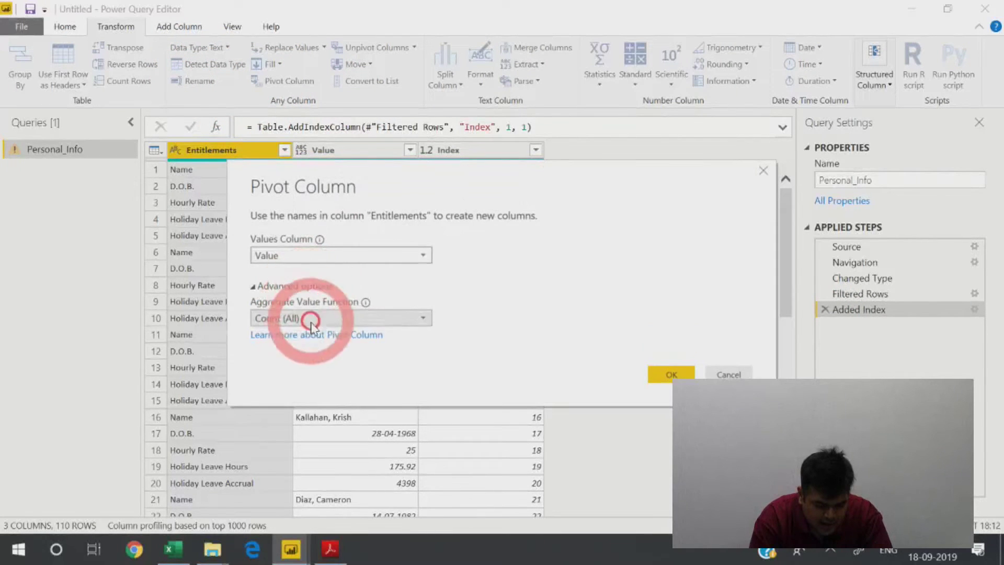
{"action": "left_click", "coordinate": [314, 319]}
{"action": "left_click", "coordinate": [321, 366]}
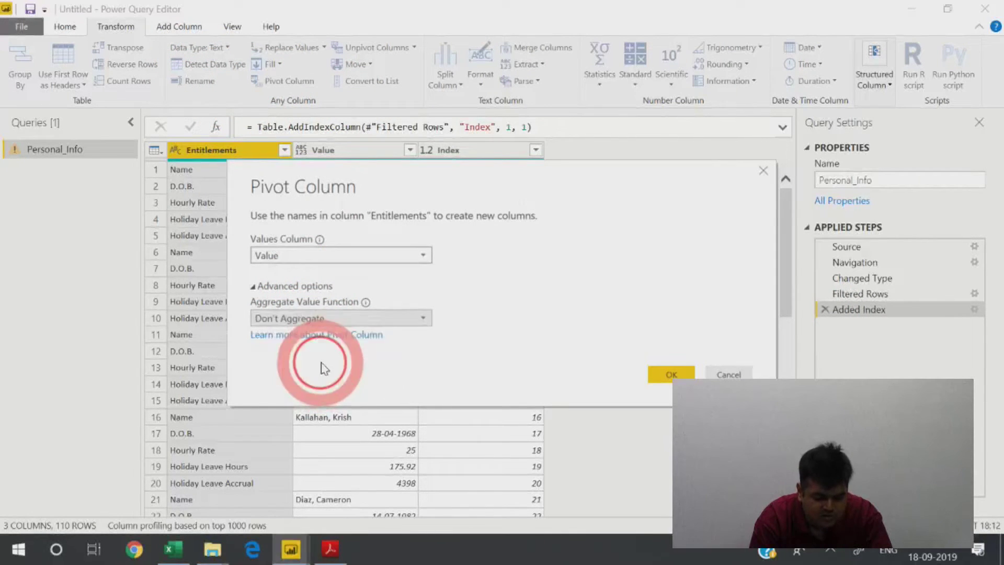
{"action": "left_click", "coordinate": [669, 373]}
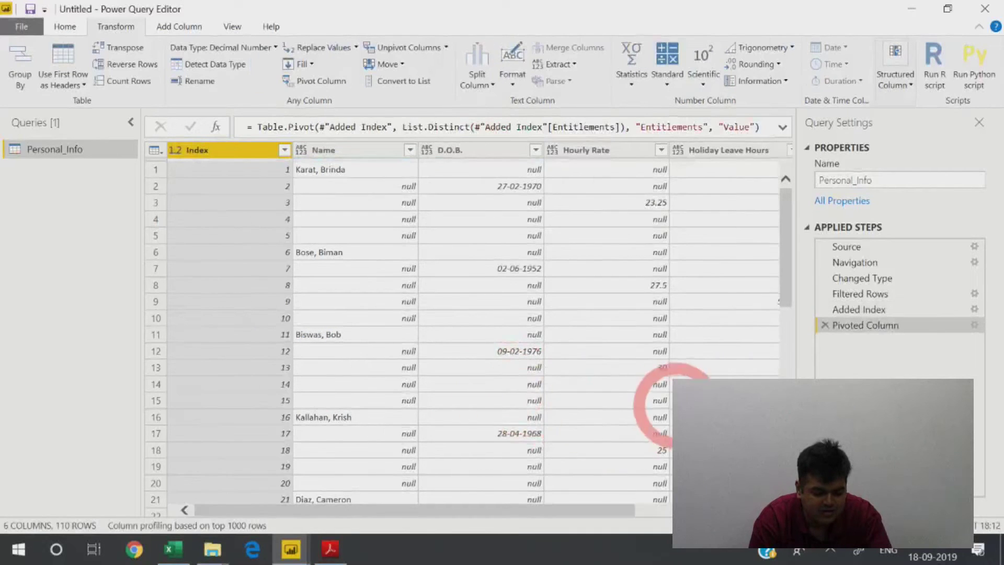
- Examine the pivoted columns and the placement of the first record's values from Name through Holiday Leave Accrual
{"action": "mouse_move", "coordinate": [306, 183]}
{"action": "left_mouse_down"}
{"action": "mouse_move", "coordinate": [292, 153]}
{"action": "mouse_move", "coordinate": [204, 165]}
{"action": "mouse_move", "coordinate": [294, 151]}
{"action": "left_mouse_up"}
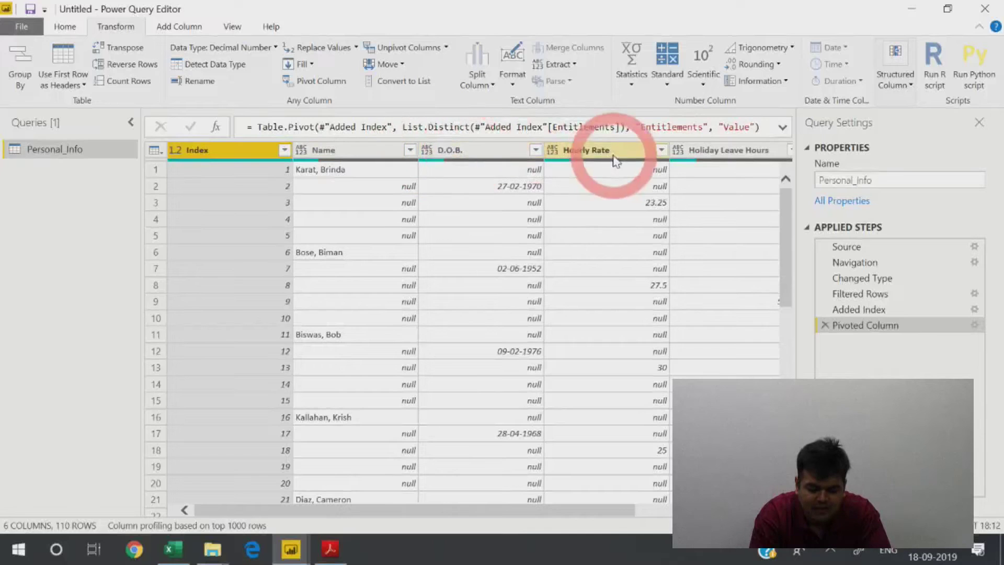
{"action": "left_click_drag", "start_coordinate": [598, 508], "coordinate": [716, 508]}
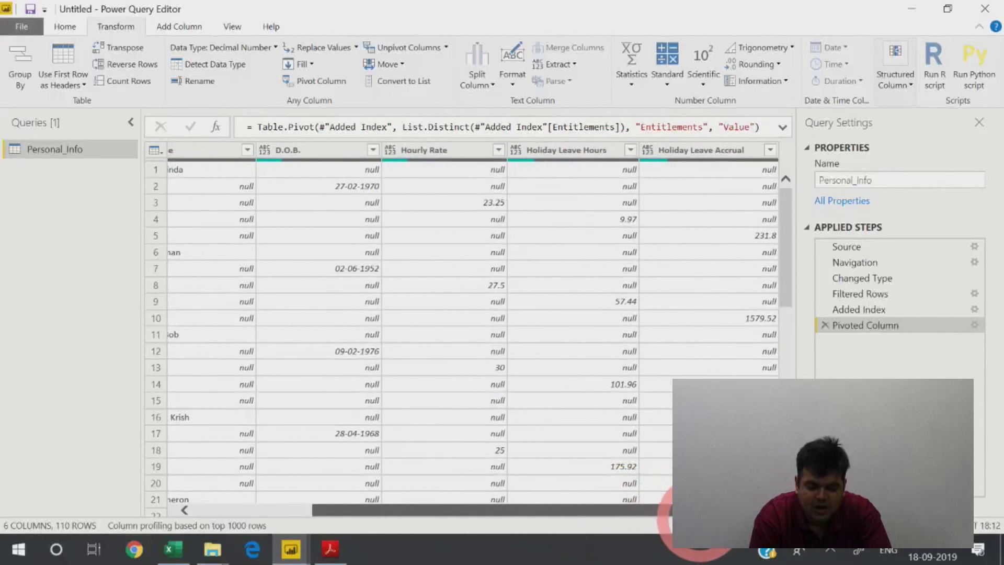
{"action": "left_click_drag", "start_coordinate": [651, 510], "coordinate": [528, 510]}
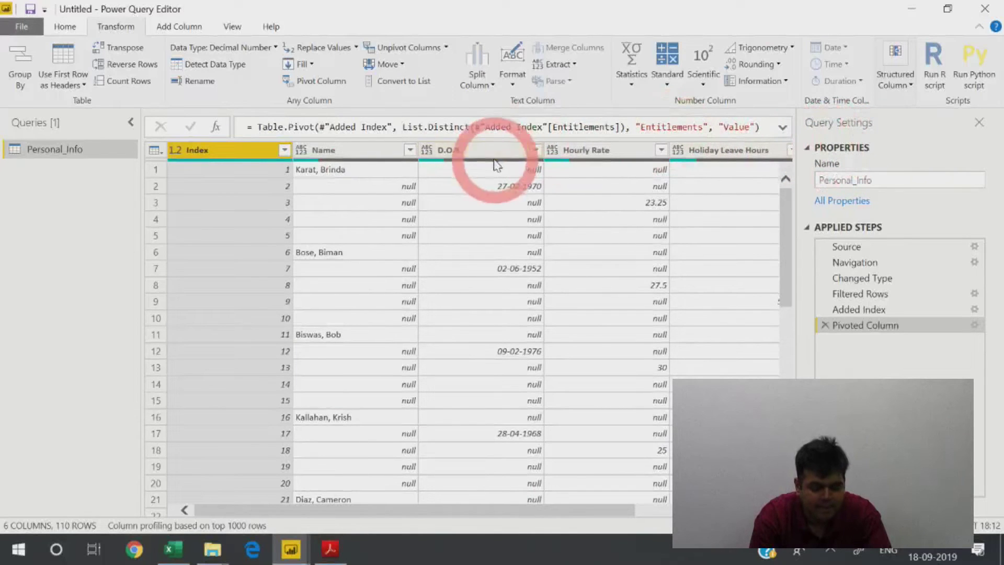
{"action": "left_click", "coordinate": [351, 173]}
{"action": "left_click", "coordinate": [471, 173]}
{"action": "left_click", "coordinate": [646, 171]}
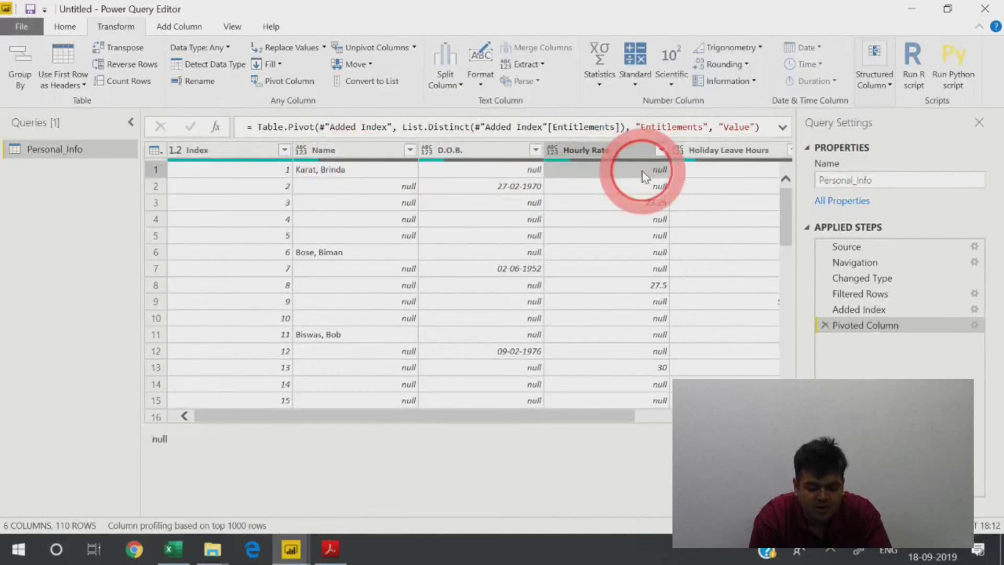
{"action": "left_click", "coordinate": [366, 172]}
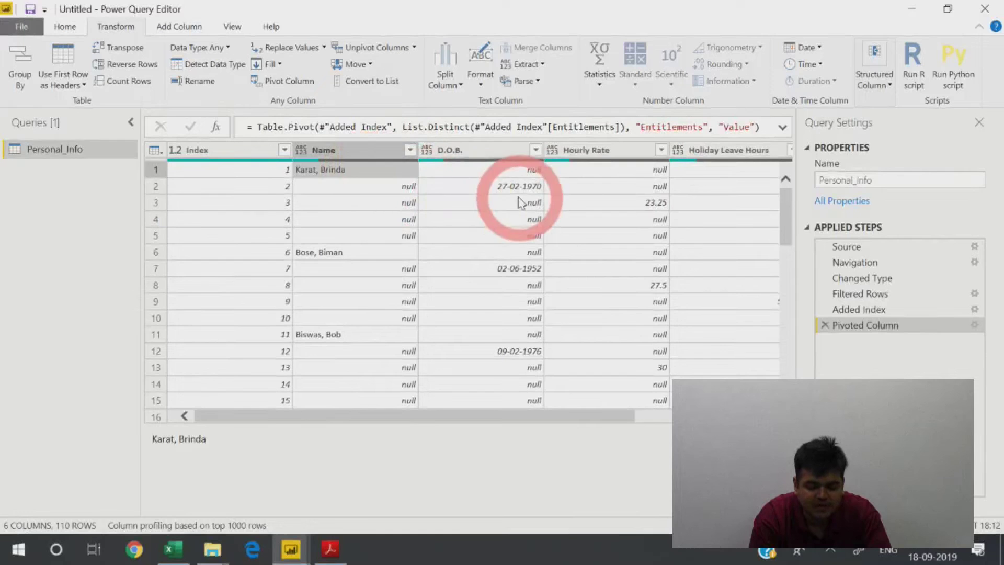
{"action": "left_click", "coordinate": [518, 187]}
{"action": "left_click", "coordinate": [385, 166]}
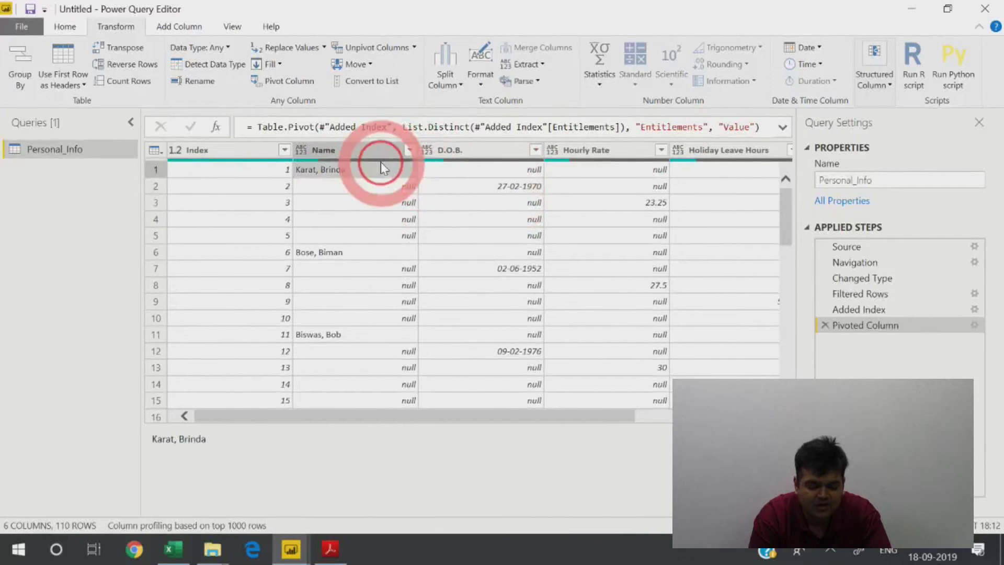
{"action": "left_click", "coordinate": [492, 191]}
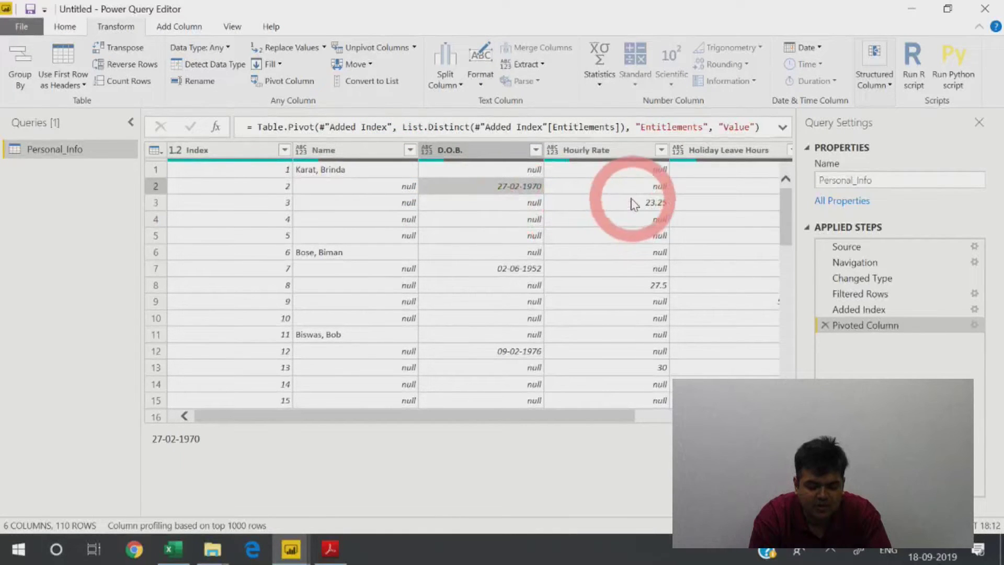
{"action": "left_click", "coordinate": [633, 203]}
{"action": "left_click", "coordinate": [733, 219]}
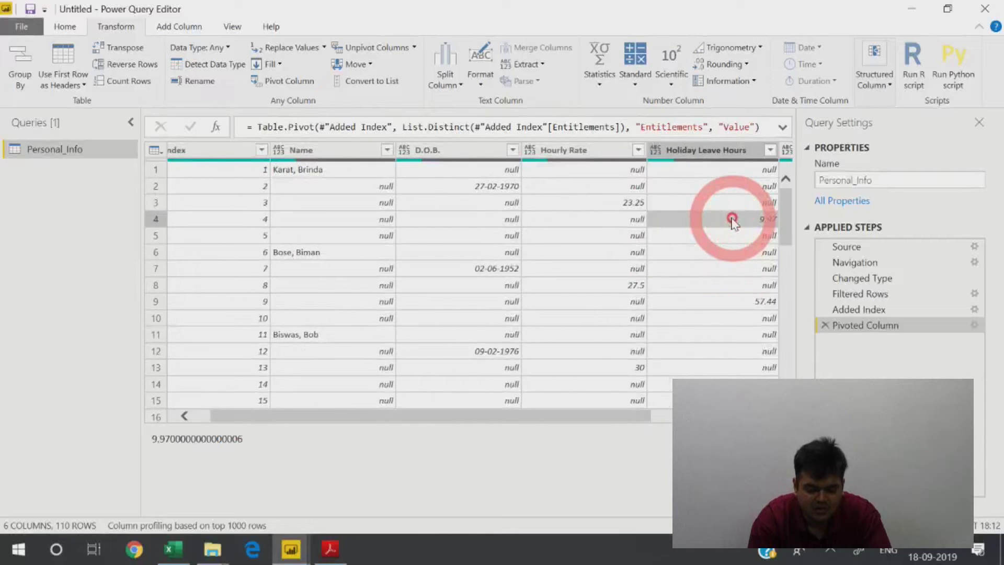
{"action": "left_click", "coordinate": [735, 222]}
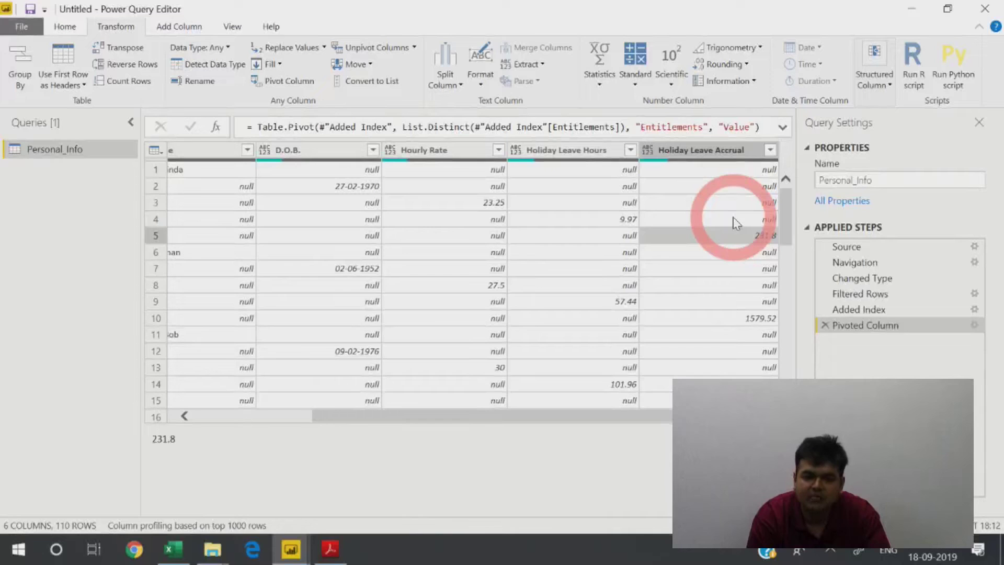
- Trace the second record's cells across the pivoted columns and compare the Name column with the remaining columns
{"action": "key", "text": "Left"}
{"action": "key", "text": "Left"}
{"action": "key", "text": "Left"}
{"action": "key", "text": "Left"}
{"action": "key", "text": "Left"}
{"action": "key", "text": "Down"}
{"action": "key", "text": "Right"}
{"action": "key", "text": "Right"}
{"action": "key", "text": "Down"}
{"action": "key", "text": "Right"}
{"action": "key", "text": "Right"}
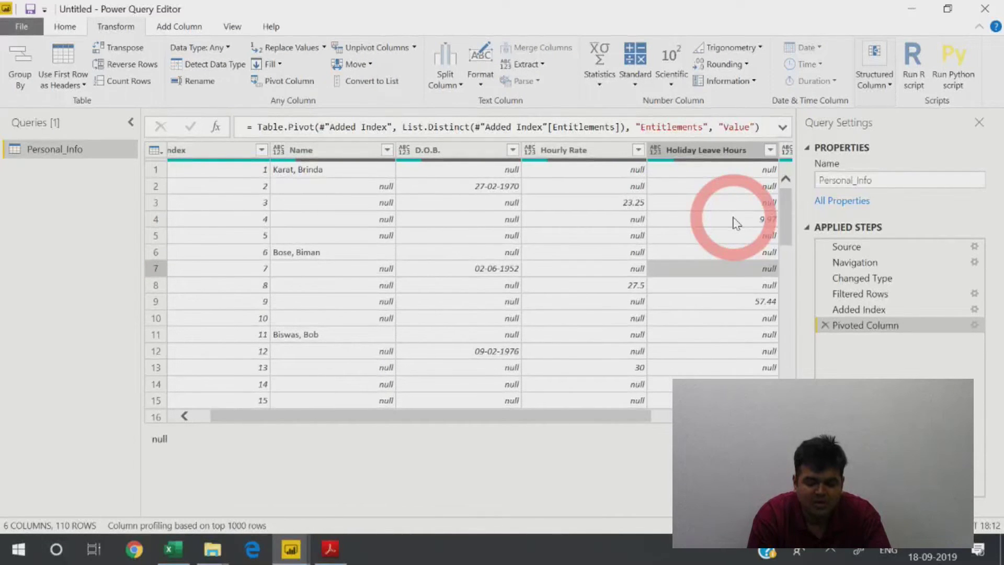
{"action": "key", "text": "Down"}
{"action": "key", "text": "Down"}
{"action": "key", "text": "Down"}
{"action": "key", "text": "Right"}
{"action": "key", "text": "Up"}
{"action": "key", "text": "Up"}
{"action": "key", "text": "Left"}
{"action": "key", "text": "Up"}
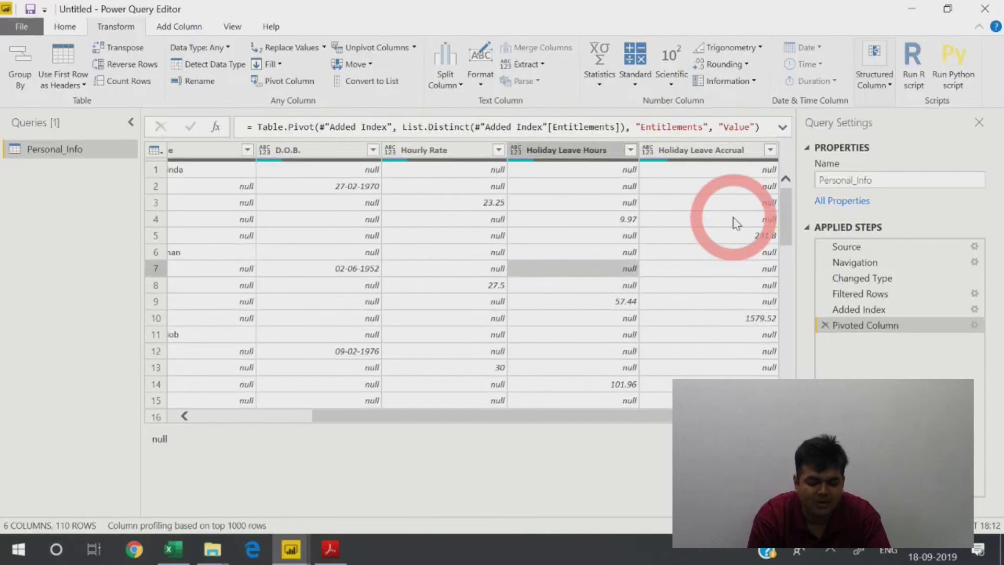
{"action": "key", "text": "Left"}
{"action": "key", "text": "Left"}
{"action": "key", "text": "Left"}
{"action": "key", "text": "Up"}
{"action": "key", "text": "Up"}
{"action": "key", "text": "Up"}
{"action": "key", "text": "Up"}
{"action": "key", "text": "Up"}
{"action": "key", "text": "Up"}
{"action": "key", "text": "ctrl+space"}
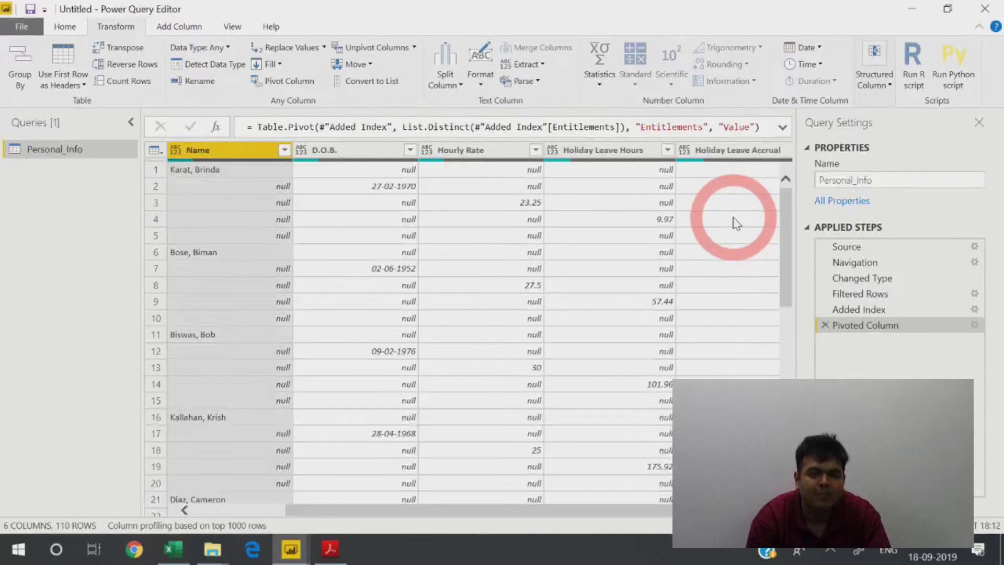
{"action": "left_click", "coordinate": [435, 285]}
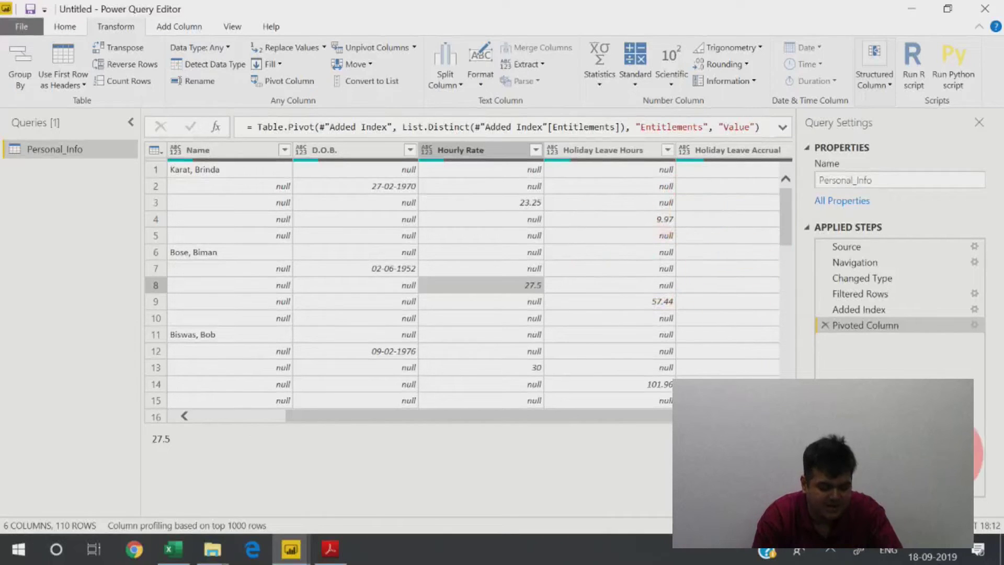
- Select the D.O.B., Hourly Rate, Holiday Leave Hours and Holiday Leave Accrual columns together, leaving the Name column out
{"action": "left_click", "coordinate": [390, 150]}
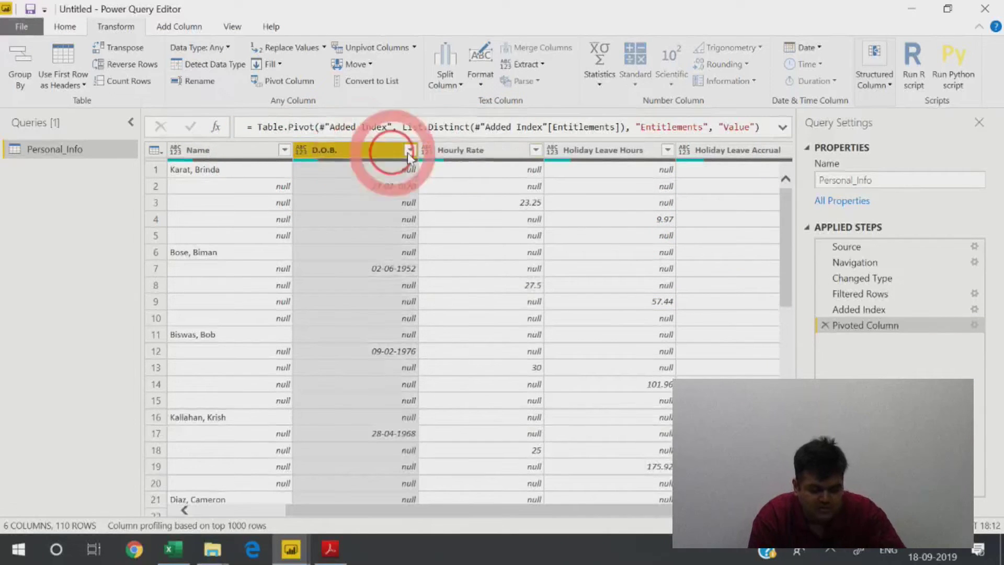
{"action": "left_click", "coordinate": [488, 150], "text": "ctrl"}
{"action": "left_click", "coordinate": [617, 150], "text": "ctrl"}
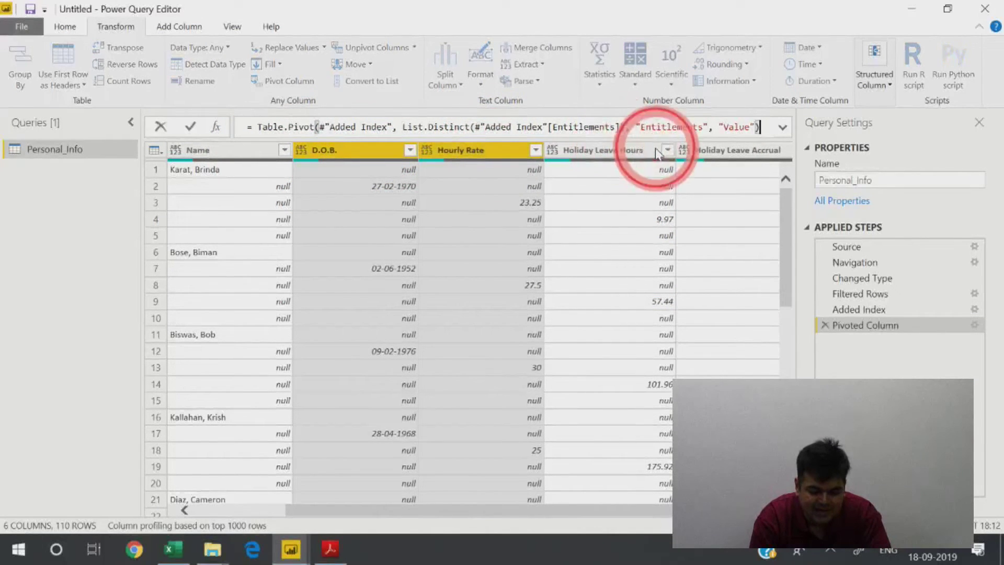
{"action": "left_click", "coordinate": [685, 151], "text": "ctrl"}
{"action": "left_click", "coordinate": [572, 152], "text": "ctrl"}
{"action": "left_click", "coordinate": [637, 556]}
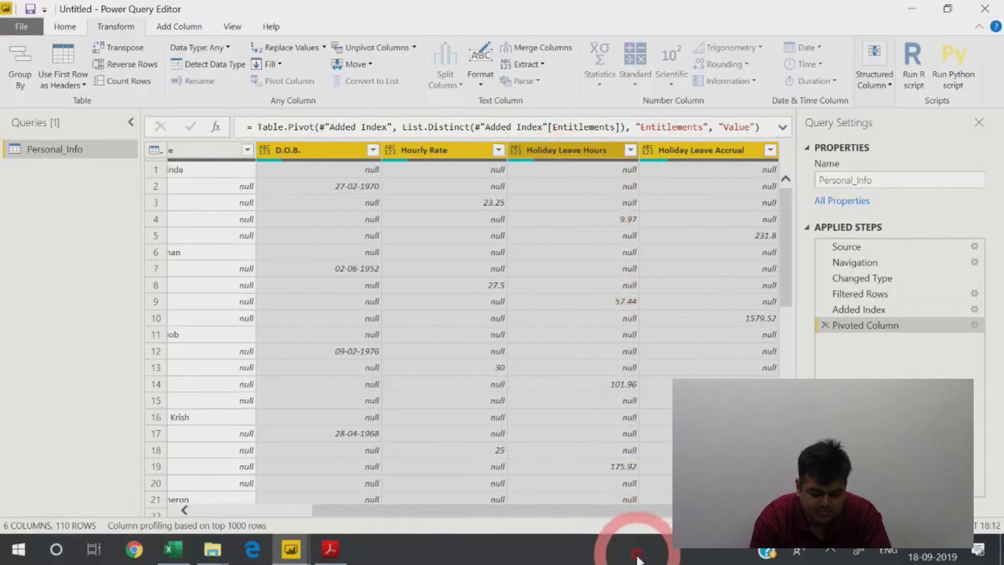
{"action": "left_click_drag", "start_coordinate": [647, 518], "coordinate": [382, 212]}
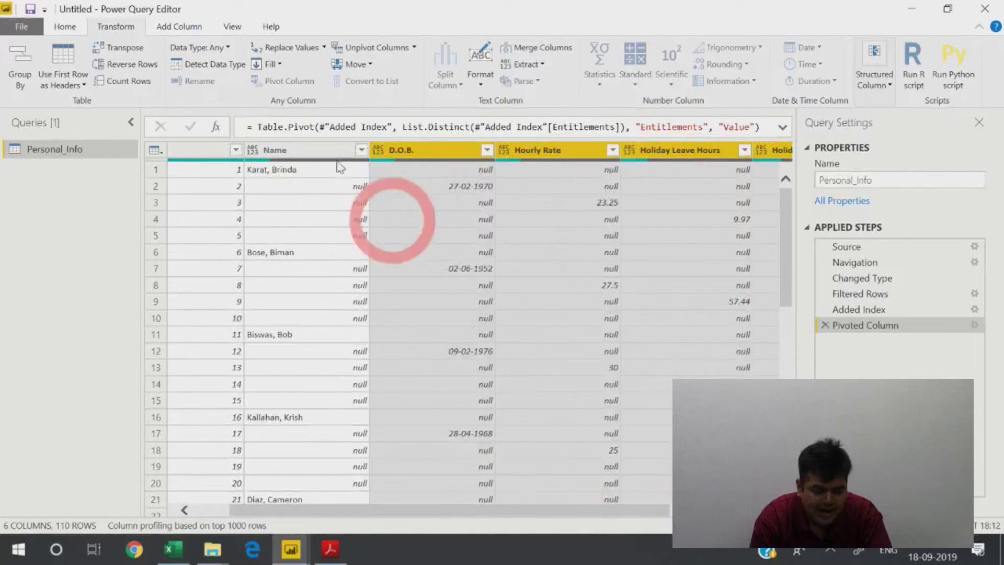
- Fill the values of the selected columns up into the empty cells so they reach each name's row
{"action": "left_click", "coordinate": [280, 65]}
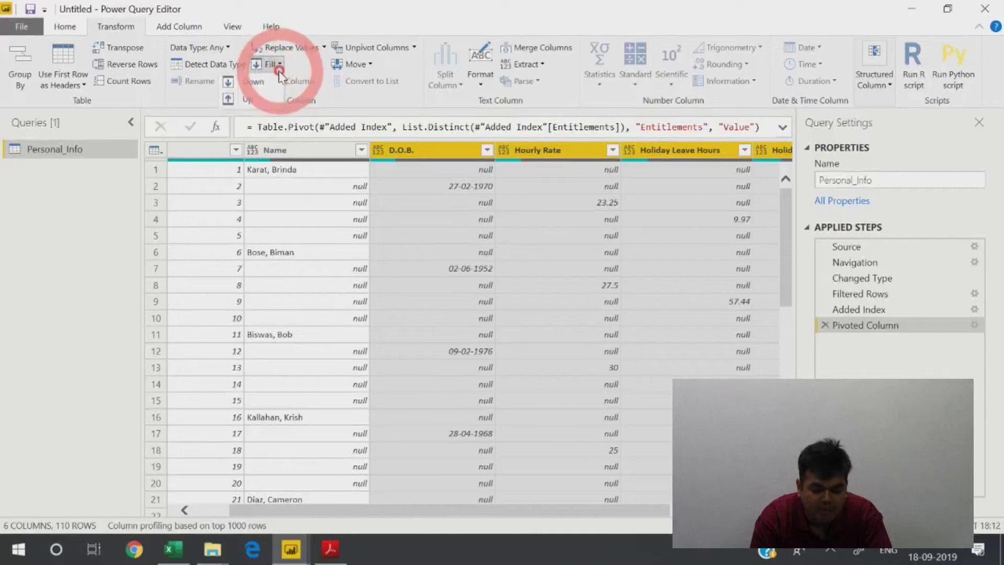
{"action": "left_click", "coordinate": [261, 101]}
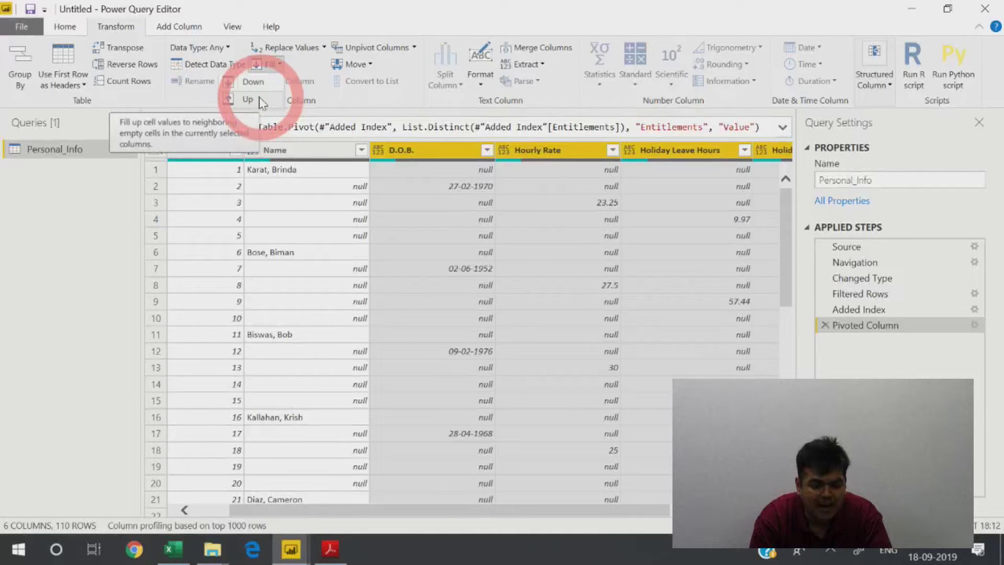
{"action": "left_click", "coordinate": [463, 192]}
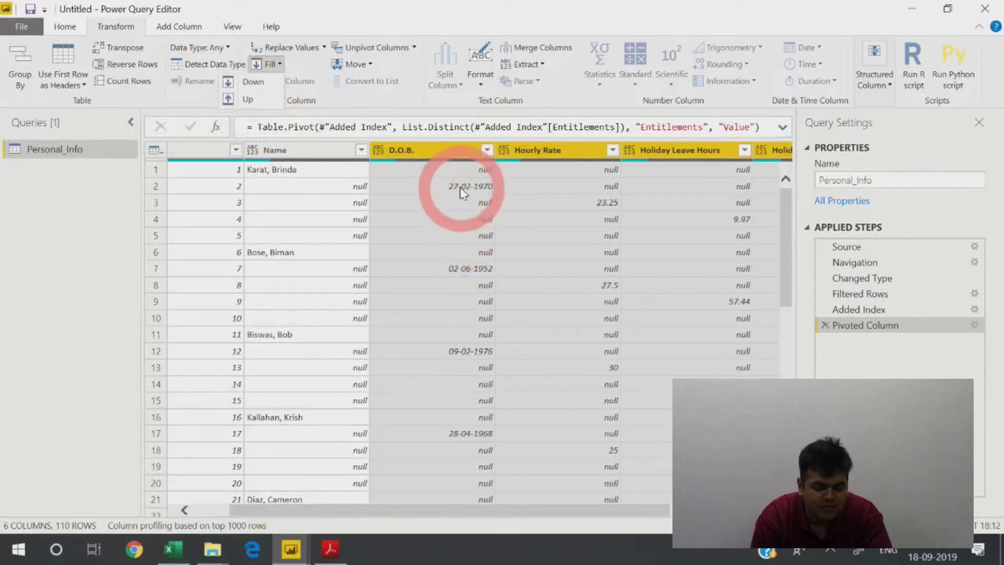
{"action": "left_click", "coordinate": [266, 175]}
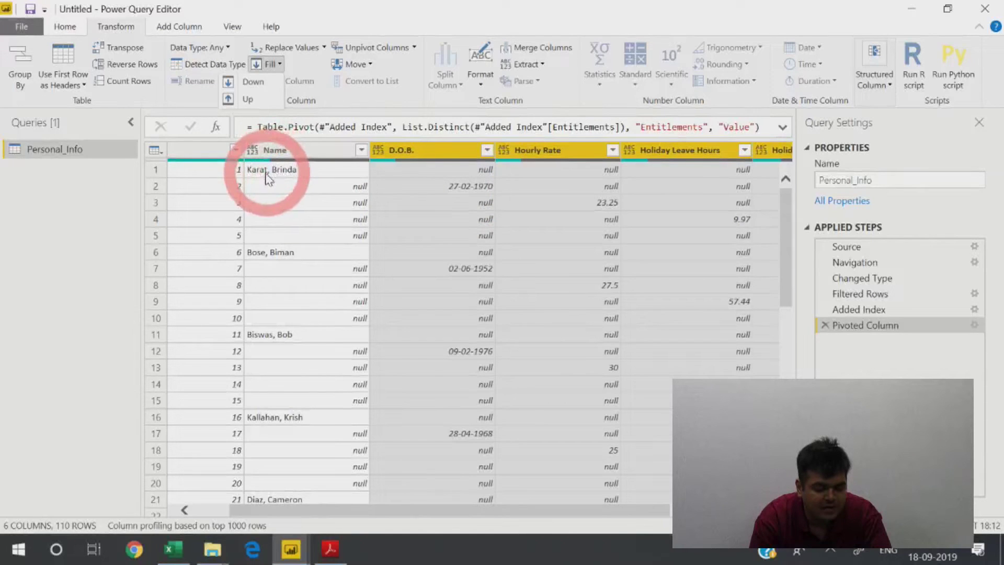
{"action": "left_click", "coordinate": [451, 249]}
{"action": "left_click", "coordinate": [304, 264]}
{"action": "left_click", "coordinate": [402, 254]}
{"action": "left_click", "coordinate": [483, 253]}
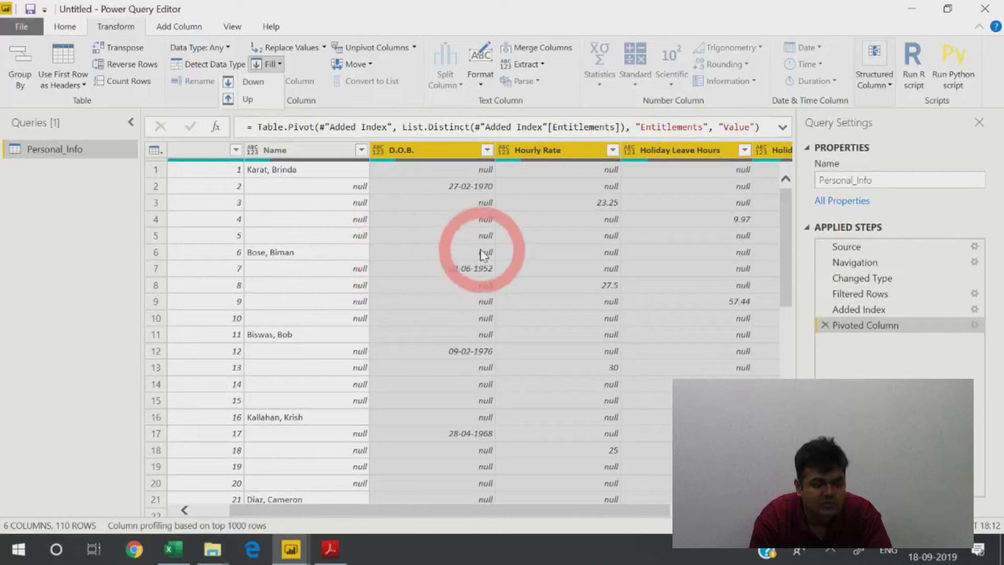
{"action": "left_click", "coordinate": [617, 216]}
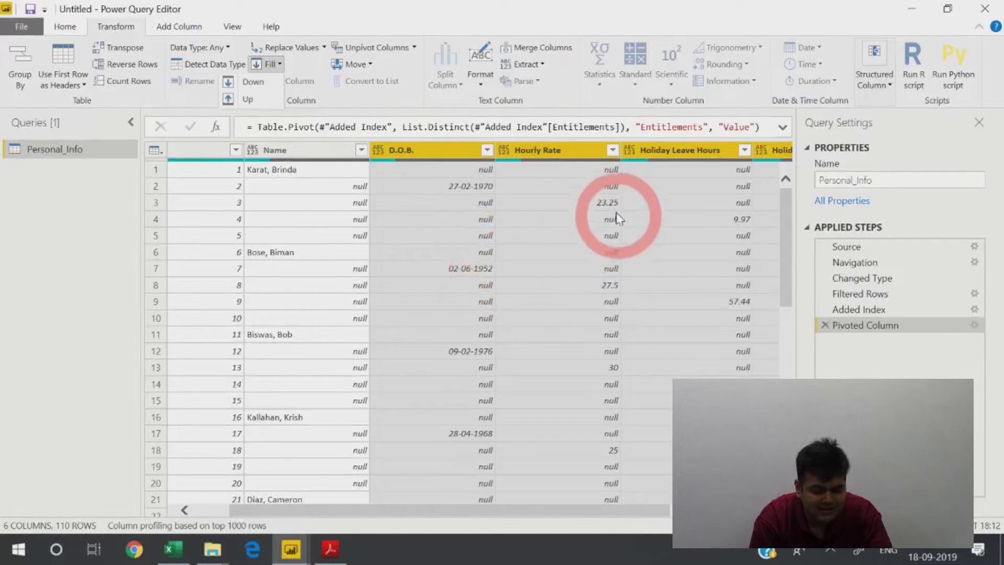
{"action": "left_click_drag", "start_coordinate": [239, 171], "coordinate": [277, 179]}
{"action": "left_click_drag", "start_coordinate": [628, 201], "coordinate": [603, 202]}
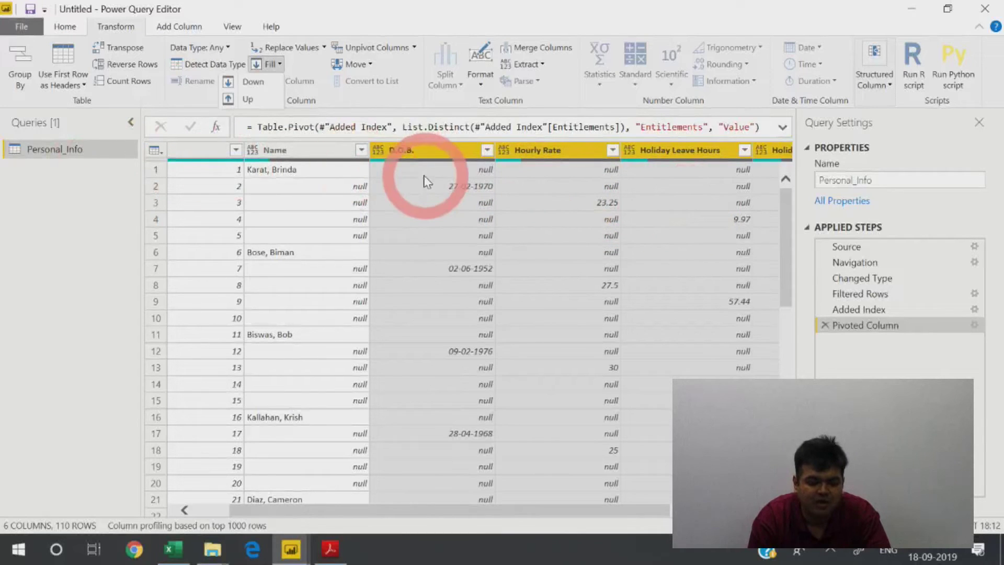
{"action": "left_click", "coordinate": [251, 100]}
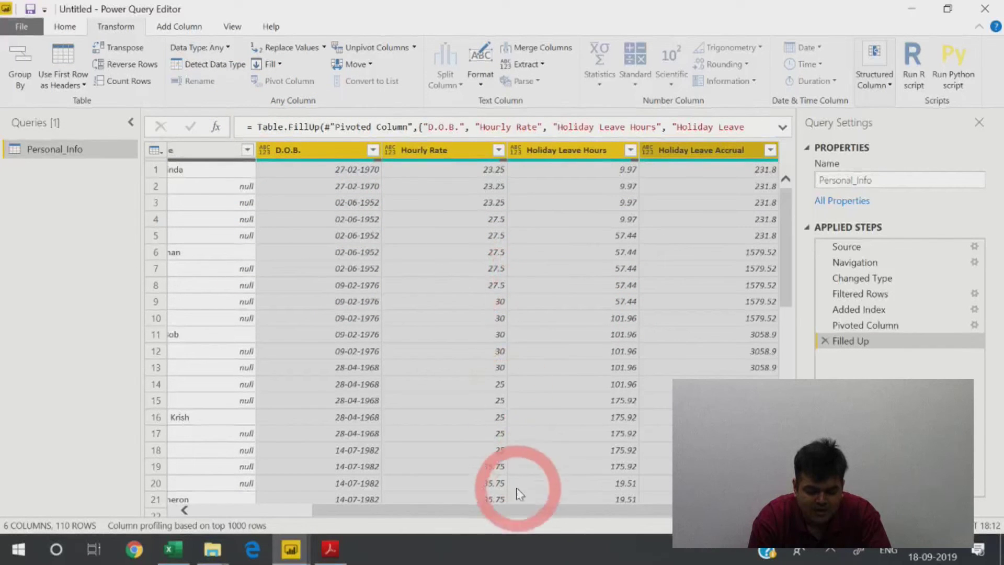
- Filter the Name column to exclude the null rows
{"action": "left_click_drag", "start_coordinate": [413, 517], "coordinate": [369, 515]}
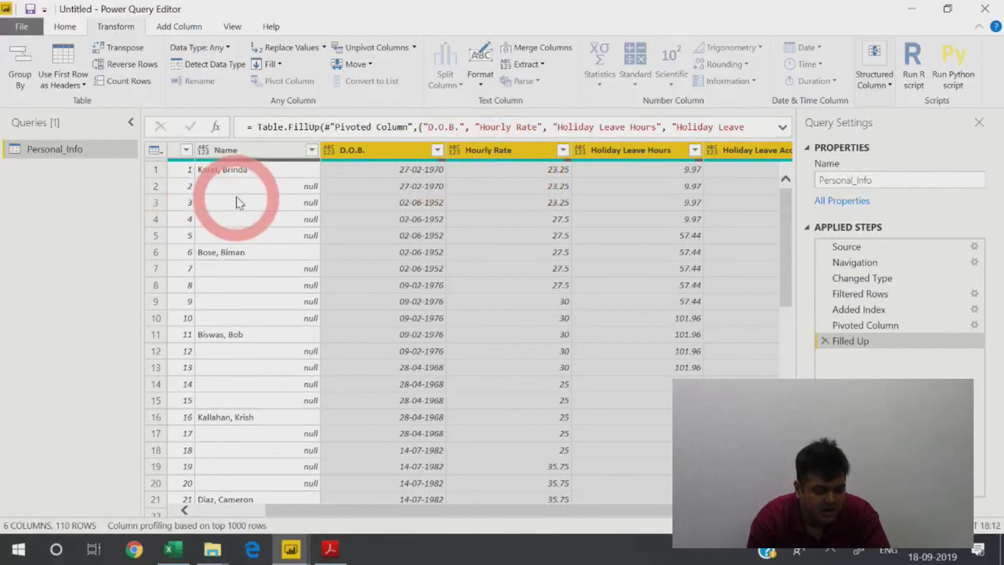
{"action": "left_click", "coordinate": [311, 151]}
{"action": "left_click", "coordinate": [90, 333]}
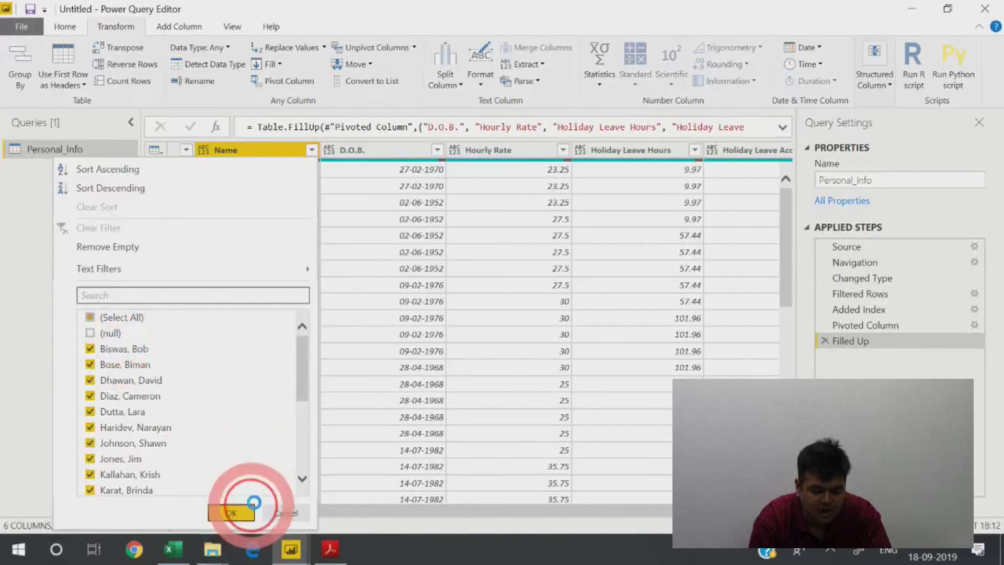
{"action": "left_click", "coordinate": [233, 512]}
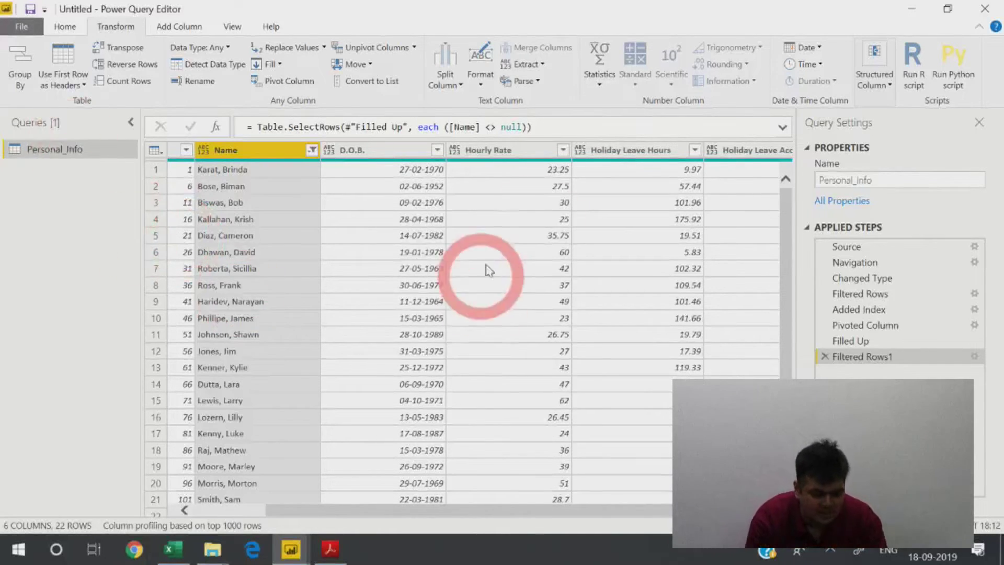
- Close the query editor without applying the changes and show the Personal_Info table in the data view
{"action": "left_click", "coordinate": [985, 9]}
{"action": "left_click", "coordinate": [577, 298]}
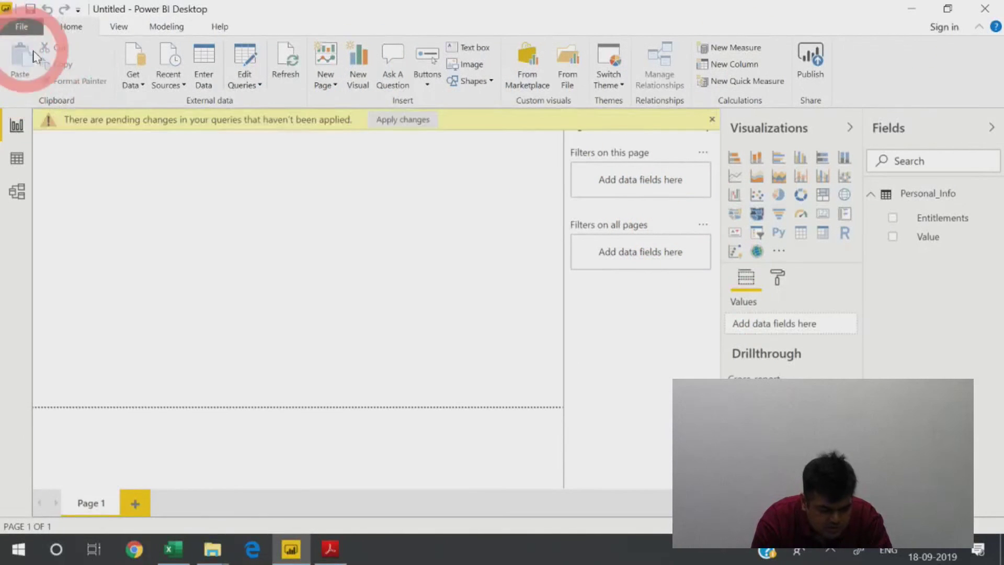
{"action": "left_click", "coordinate": [133, 76]}
{"action": "left_click", "coordinate": [16, 158]}
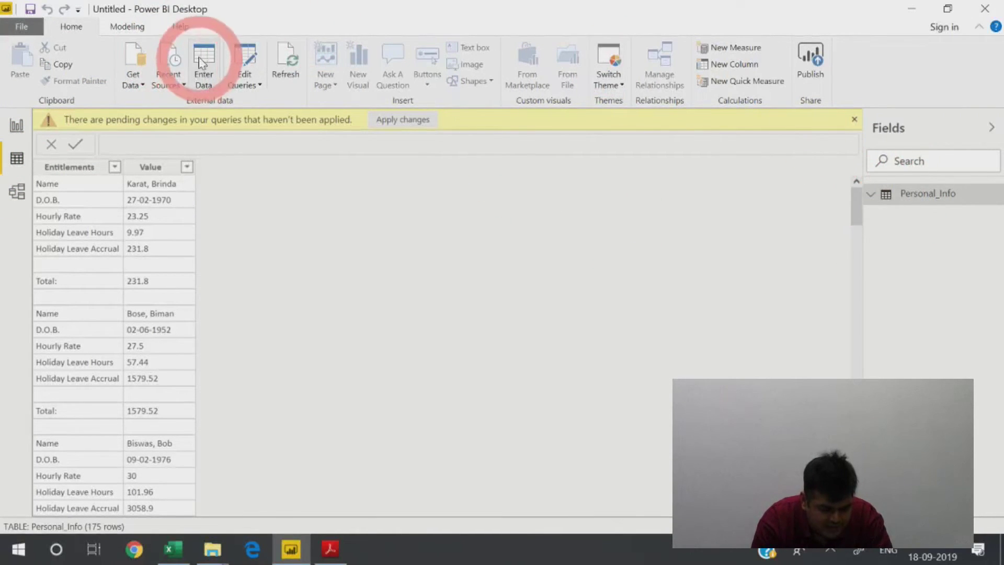
- Reopen the query editor and delete the applied steps of Personal_Info one after another until only Source remains
{"action": "left_click", "coordinate": [244, 63]}
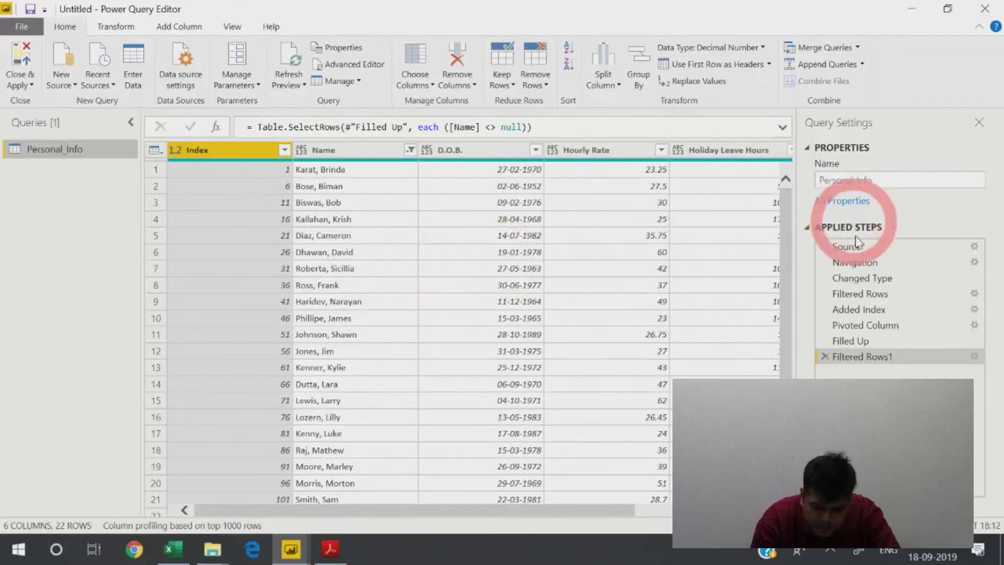
{"action": "left_click", "coordinate": [825, 356]}
{"action": "left_click", "coordinate": [825, 340]}
{"action": "left_click", "coordinate": [825, 326]}
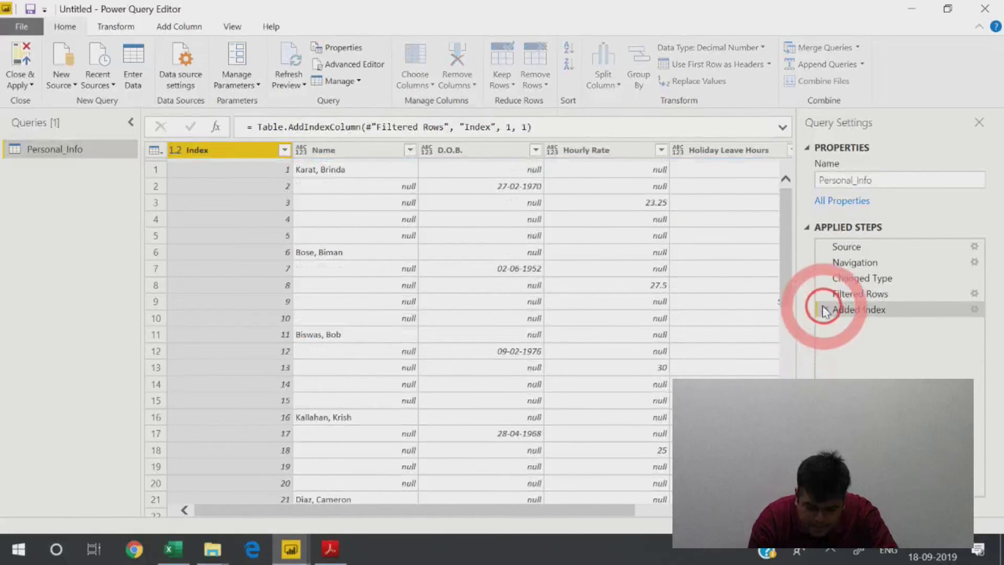
{"action": "left_click", "coordinate": [825, 310]}
{"action": "left_click", "coordinate": [825, 294]}
{"action": "left_click", "coordinate": [825, 263]}
{"action": "left_click", "coordinate": [825, 263]}
{"action": "left_click", "coordinate": [634, 306]}
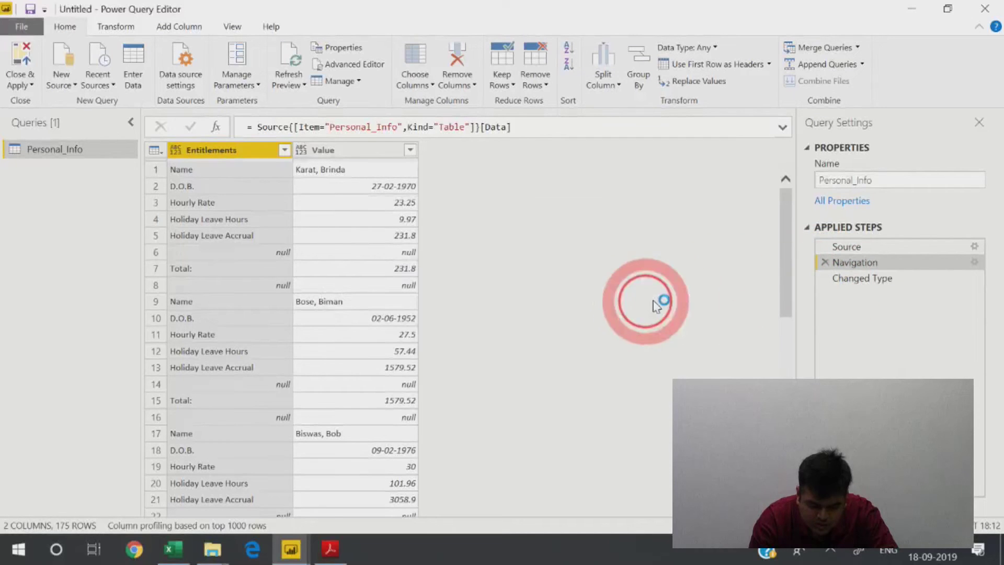
{"action": "left_click", "coordinate": [840, 278]}
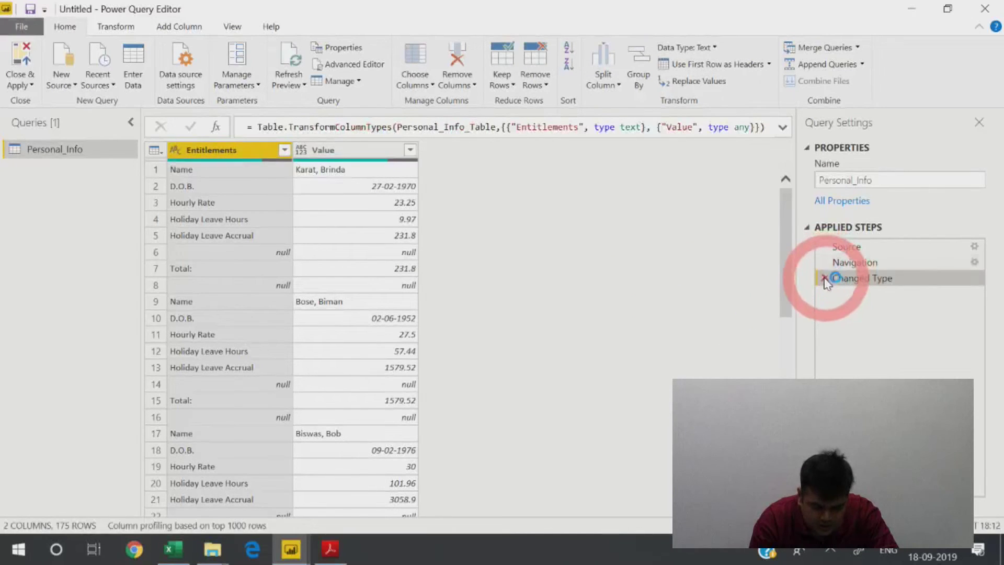
{"action": "left_click", "coordinate": [824, 278]}
{"action": "left_click", "coordinate": [825, 263]}
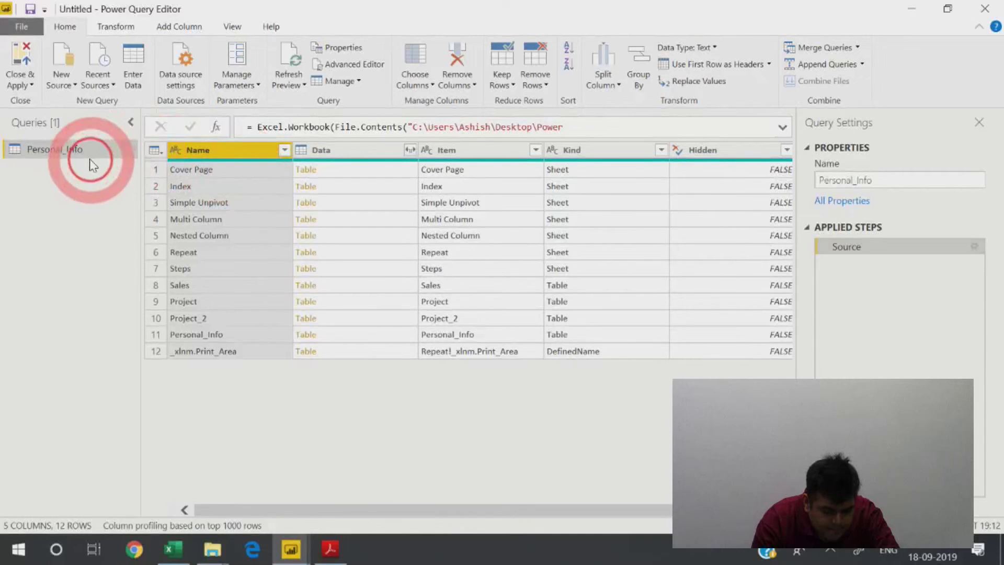
- Leave the query editor without applying the changes and close the report without saving it
{"action": "left_click", "coordinate": [985, 9]}
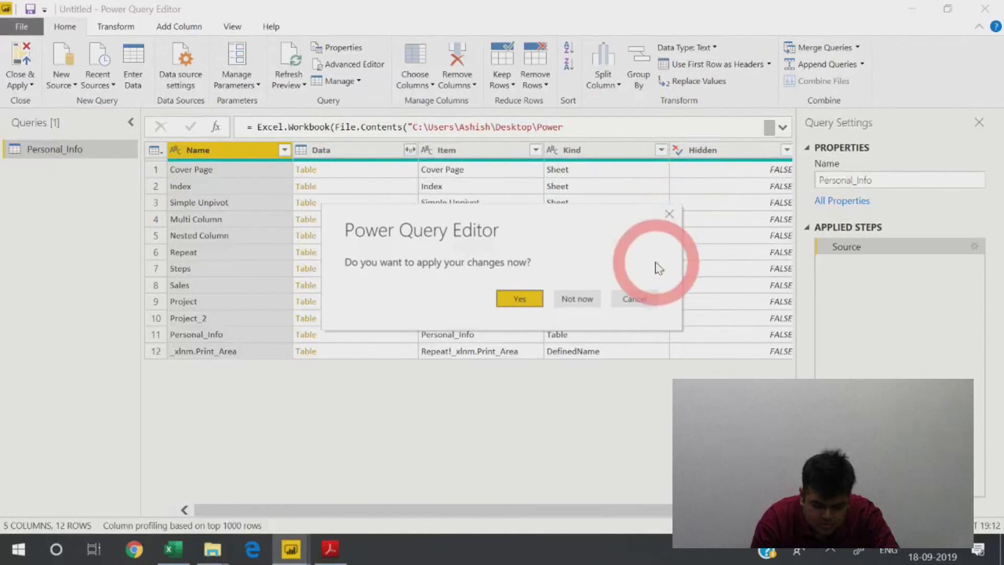
{"action": "left_click", "coordinate": [575, 300]}
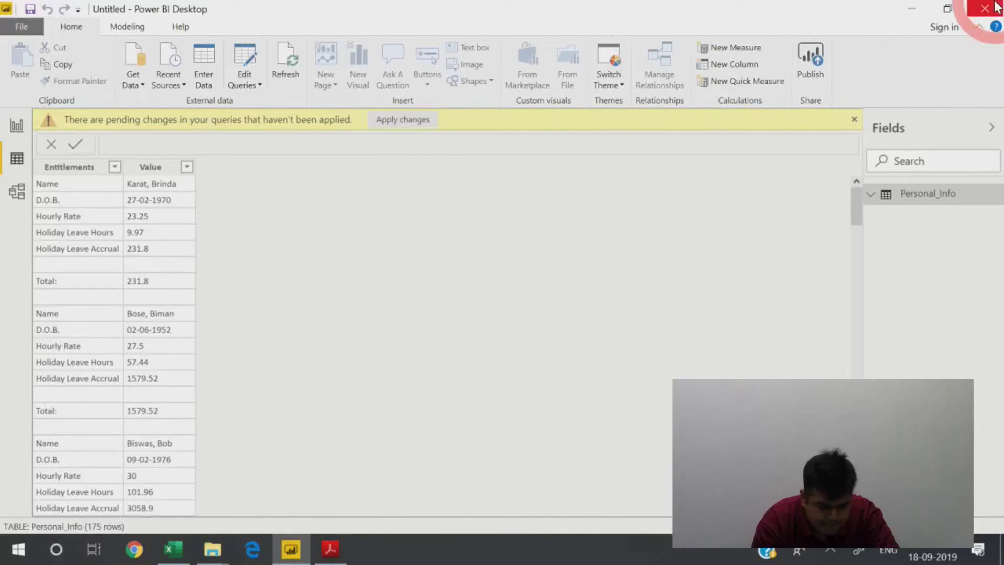
{"action": "left_click", "coordinate": [994, 7]}
{"action": "left_click", "coordinate": [575, 299]}
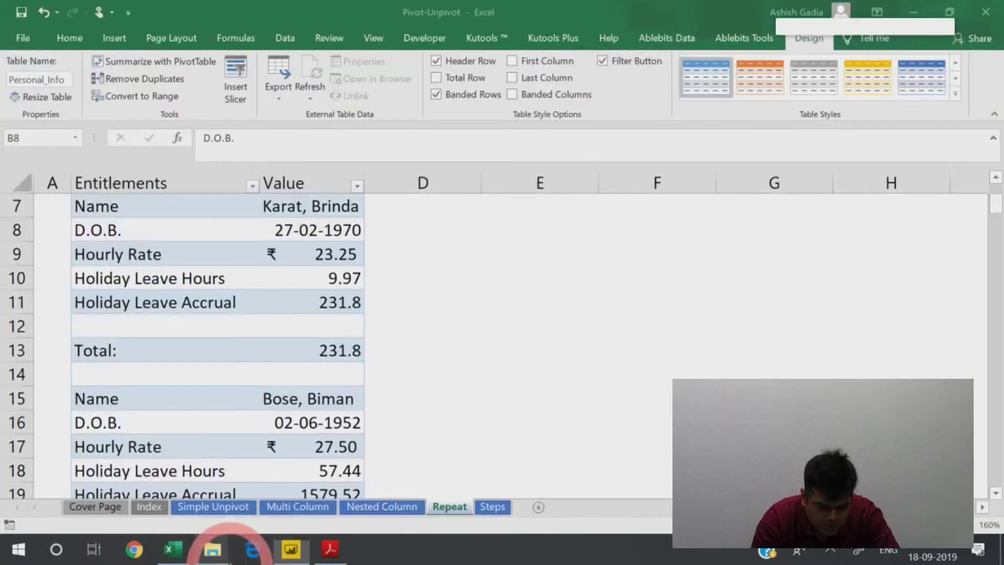
- Switch to a new Power BI Desktop report, dismiss the start screen and connect to the Pivot-Unpivot.xlsx Excel workbook
{"action": "left_click", "coordinate": [298, 544]}
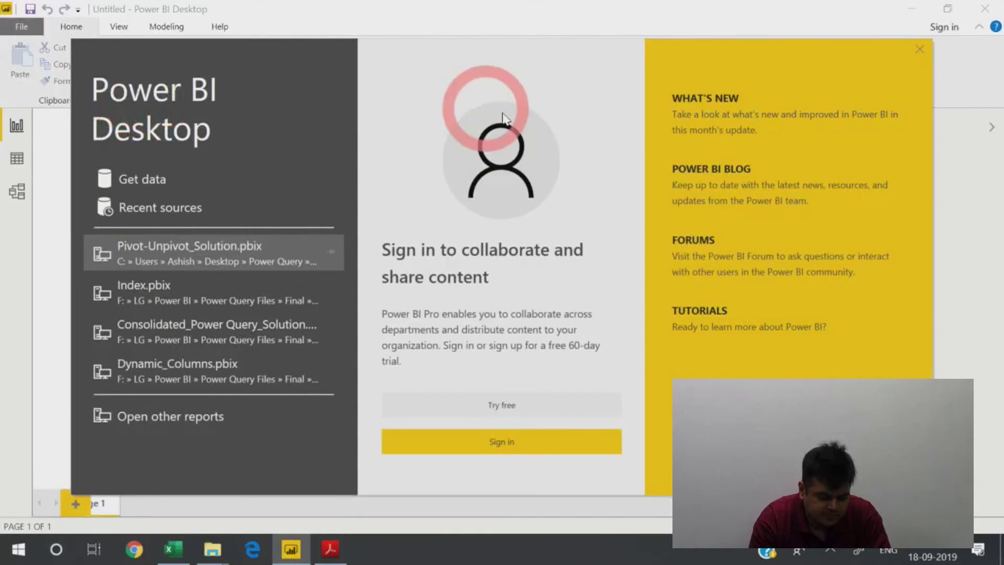
{"action": "left_click", "coordinate": [913, 53]}
{"action": "left_click", "coordinate": [132, 84]}
{"action": "left_click", "coordinate": [118, 127]}
{"action": "double_click", "coordinate": [449, 198]}
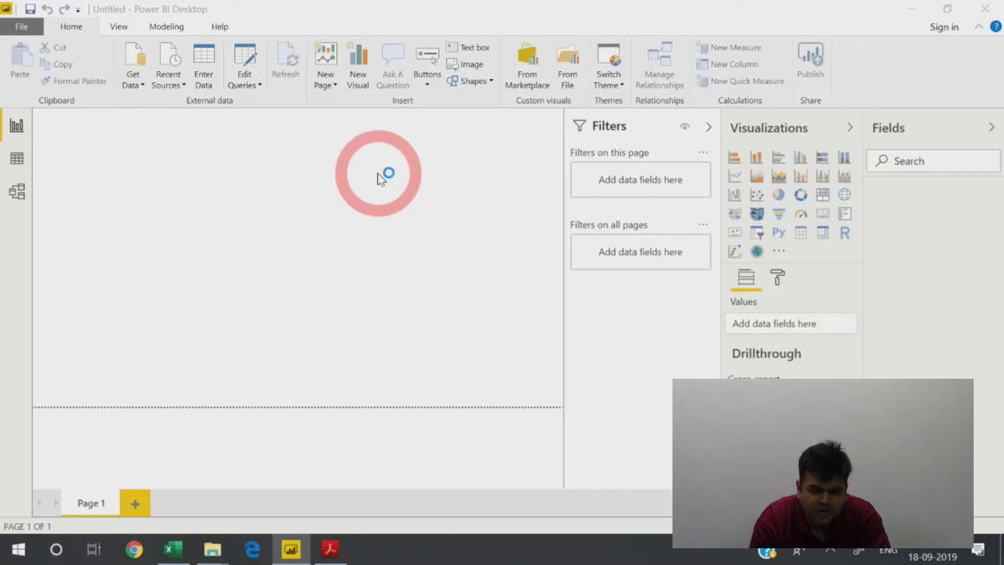
- Import the Personal_Info table for editing and display it in the query editor
{"action": "left_click", "coordinate": [260, 131]}
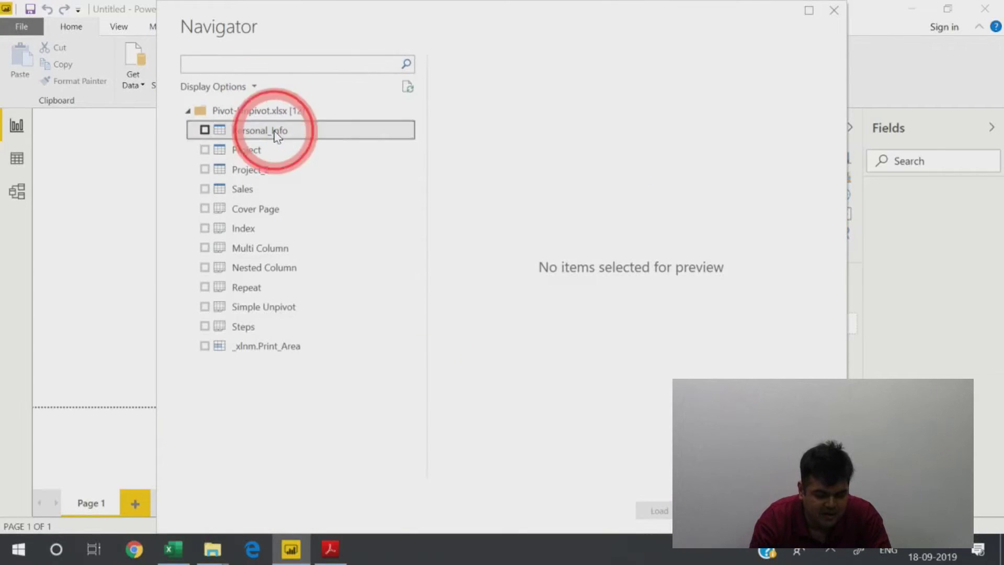
{"action": "key", "text": "Escape"}
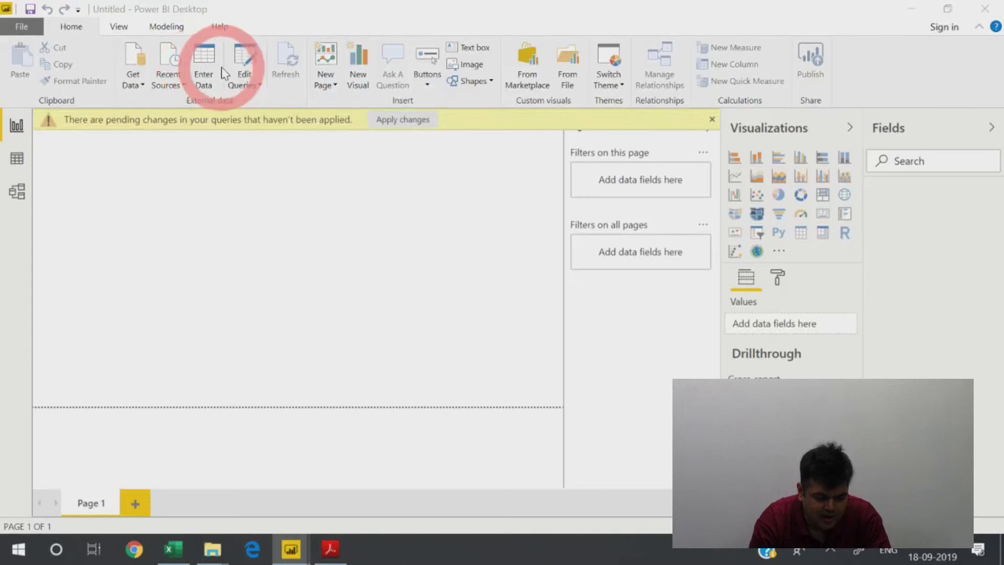
{"action": "left_click", "coordinate": [247, 60]}
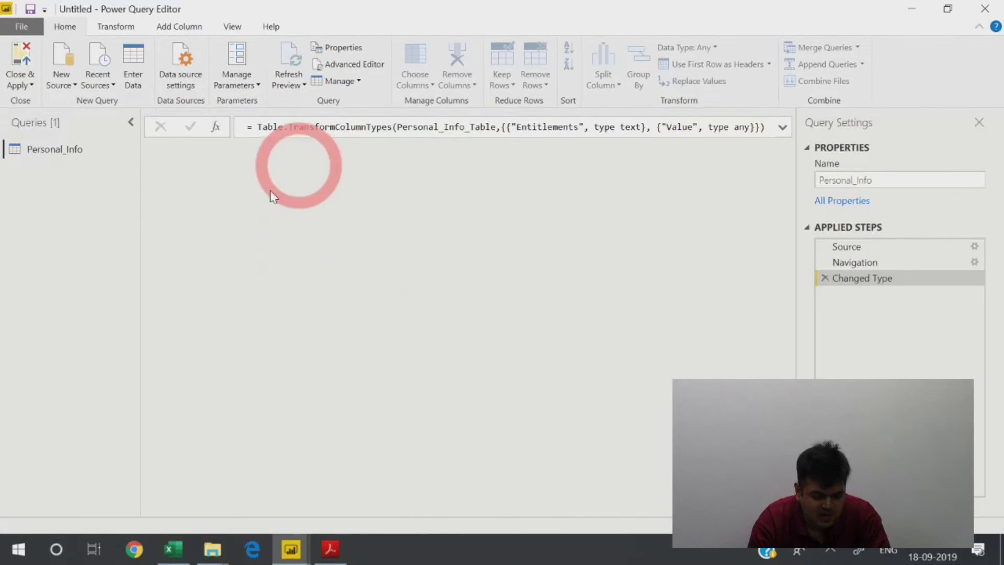
{"action": "left_click", "coordinate": [63, 150]}
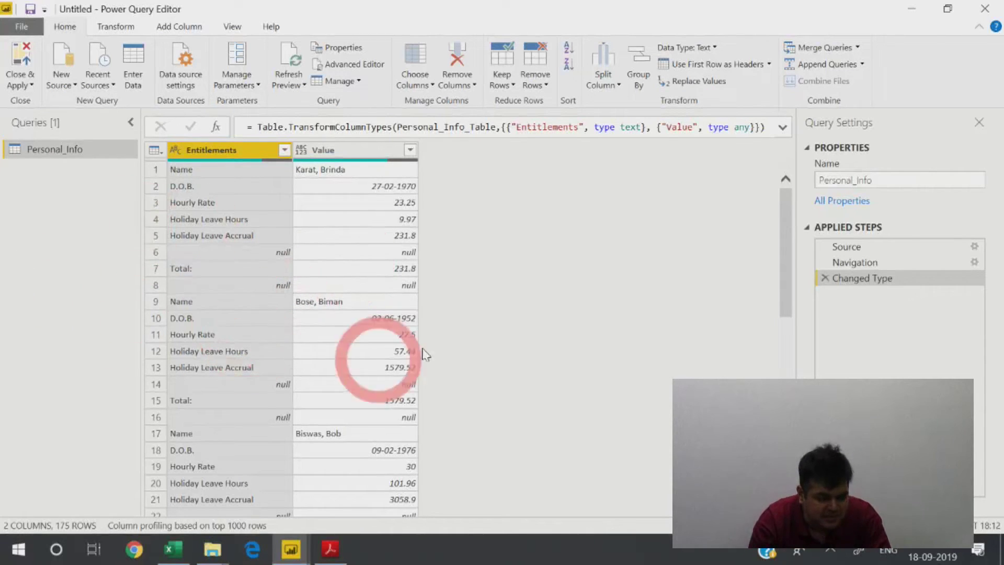
- Filter the Entitlements column to exclude the null and Total: rows
{"action": "left_click", "coordinate": [284, 150]}
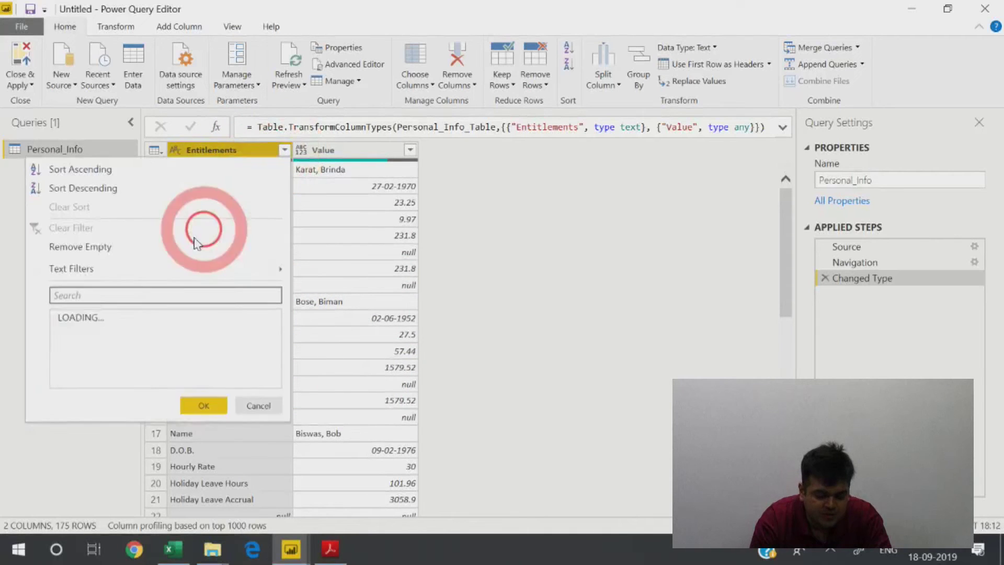
{"action": "left_click", "coordinate": [62, 334]}
{"action": "left_click", "coordinate": [62, 427]}
{"action": "left_click", "coordinate": [204, 452]}
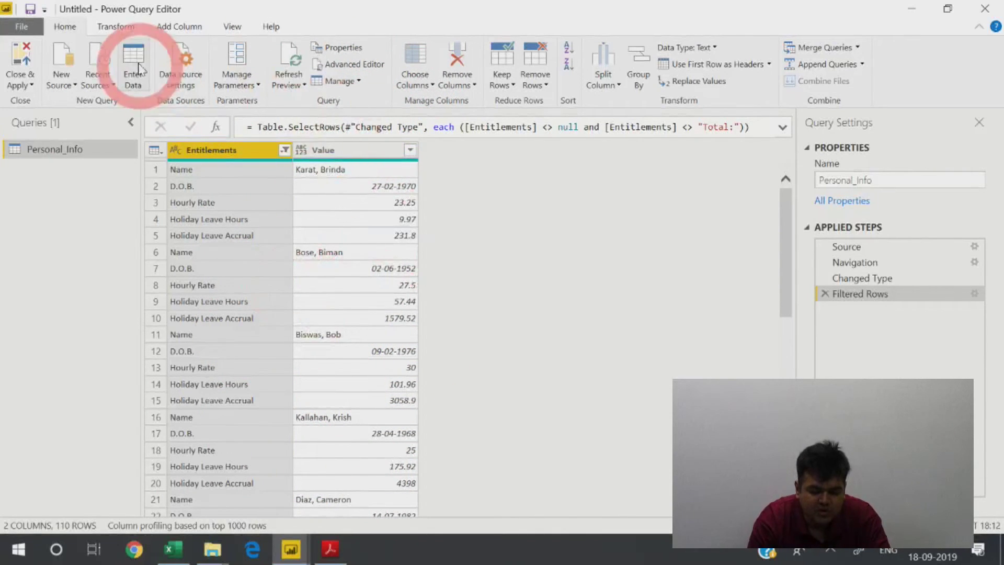
- Add an index column that starts from 1 to the Personal_Info query
{"action": "left_click", "coordinate": [178, 29]}
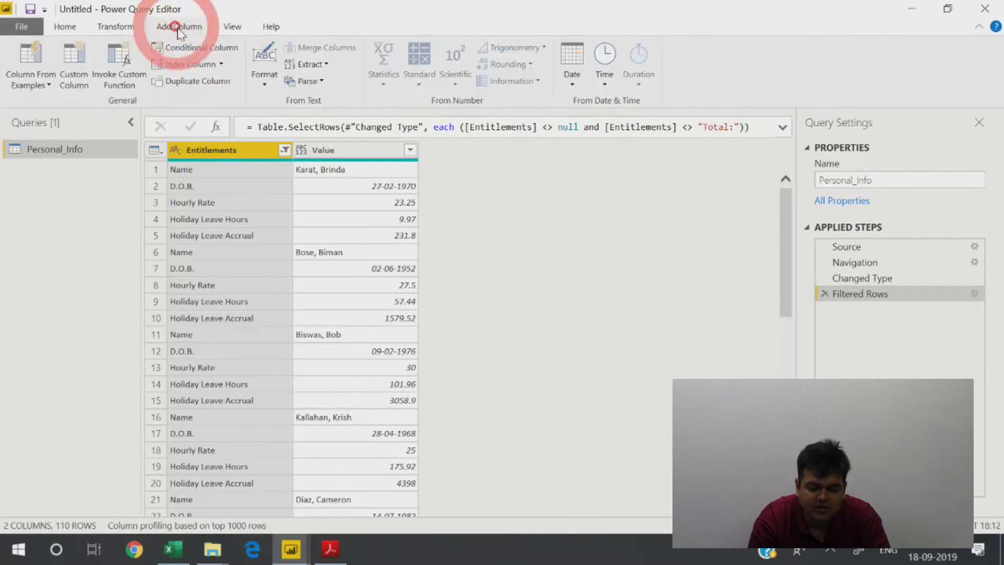
{"action": "left_click", "coordinate": [220, 65]}
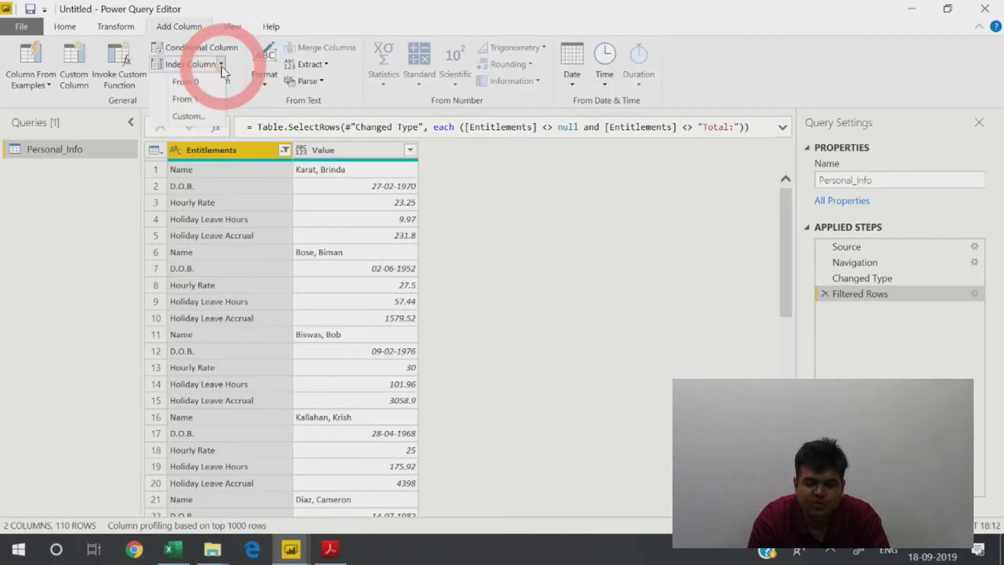
{"action": "left_click", "coordinate": [211, 84]}
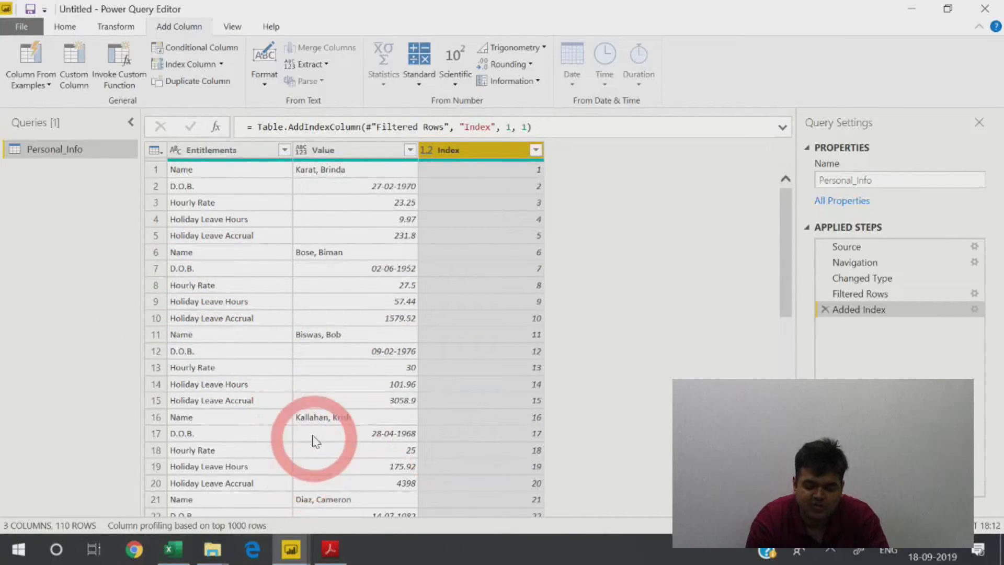
- Pivot the Entitlements column with Value as the values column and the aggregate function set to Don't Aggregate
{"action": "left_click", "coordinate": [222, 152]}
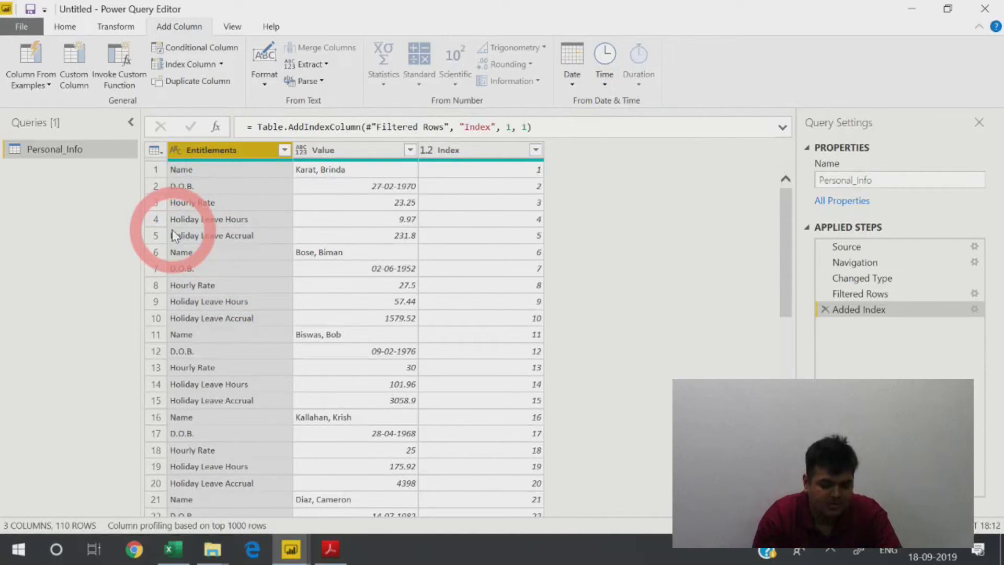
{"action": "left_click", "coordinate": [313, 151]}
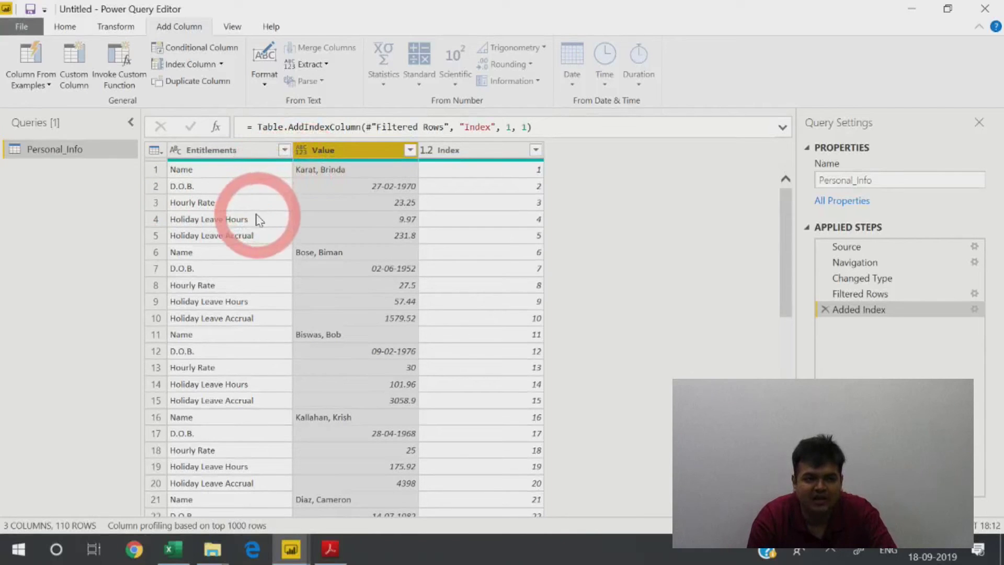
{"action": "left_click", "coordinate": [227, 154], "text": "ctrl"}
{"action": "left_click", "coordinate": [227, 157]}
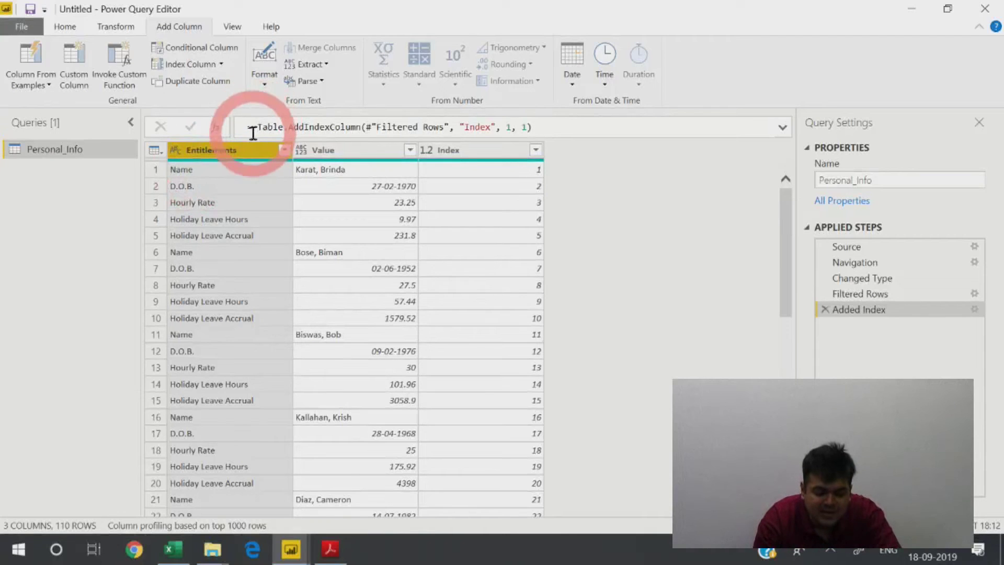
{"action": "left_click", "coordinate": [157, 186]}
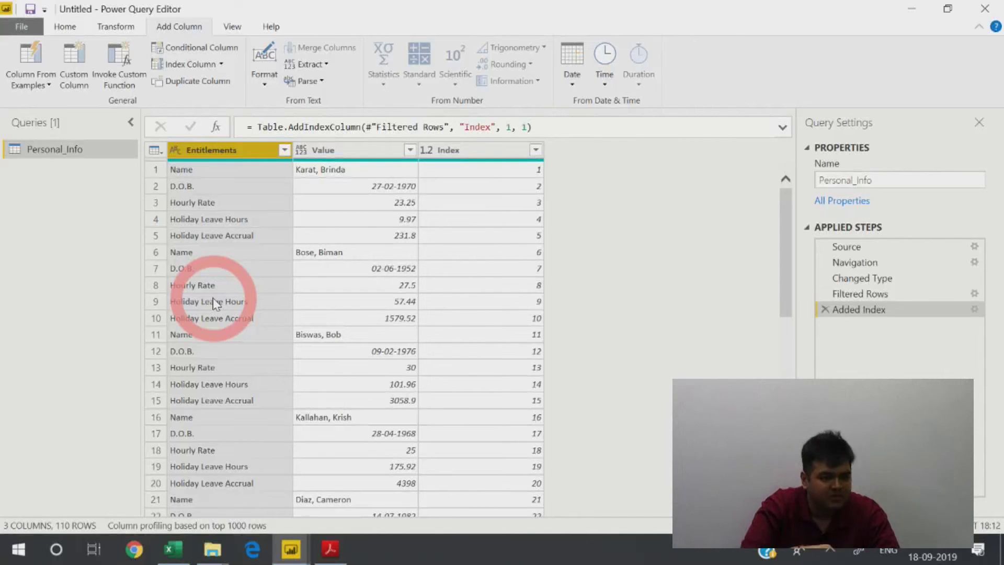
{"action": "left_click", "coordinate": [111, 26]}
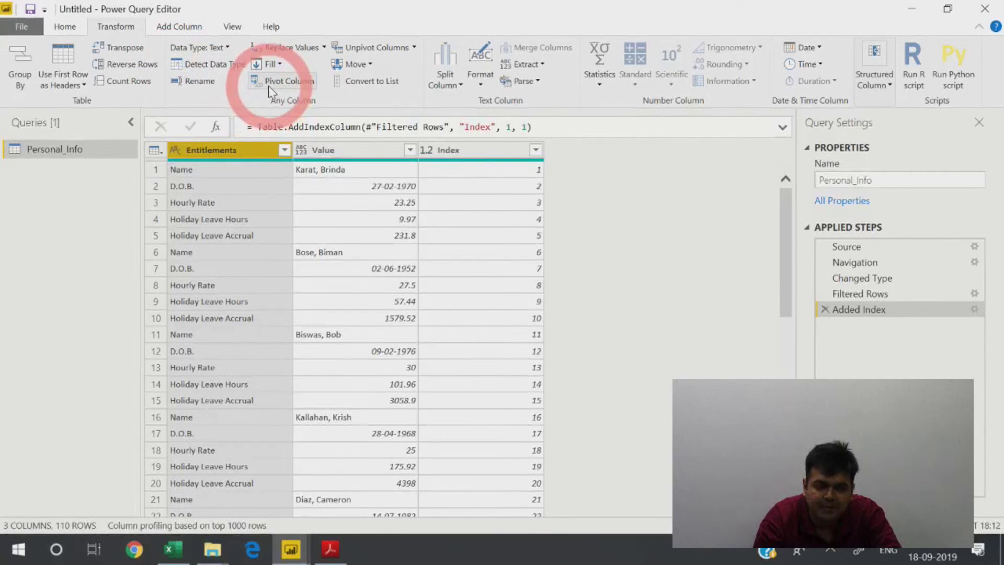
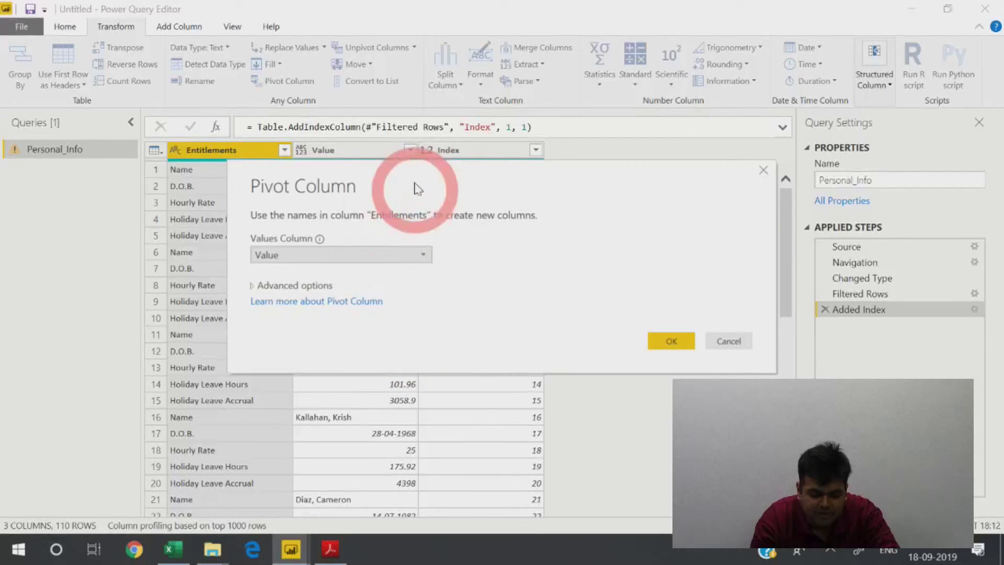
{"action": "left_click_drag", "start_coordinate": [415, 168], "coordinate": [622, 105]}
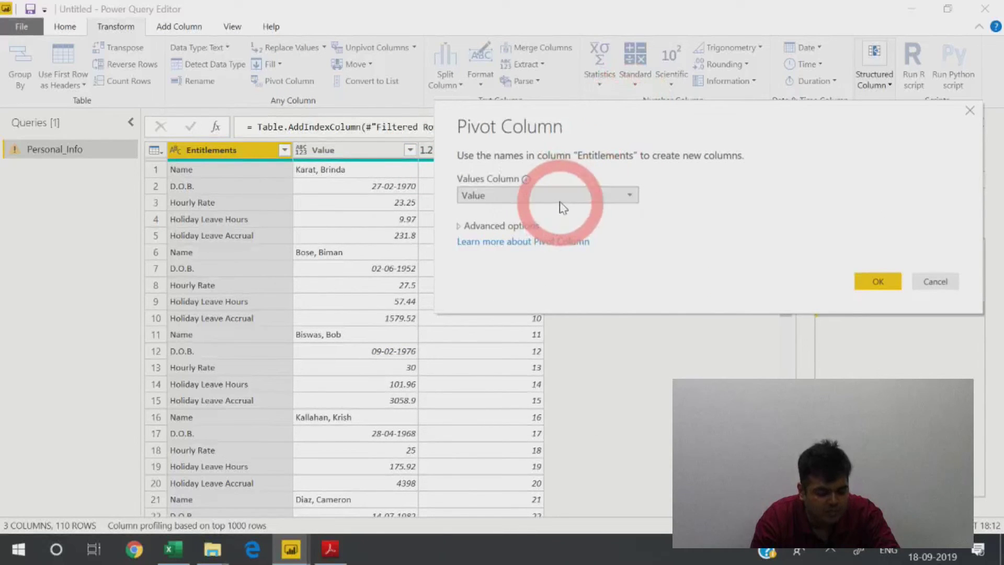
{"action": "left_click", "coordinate": [461, 226]}
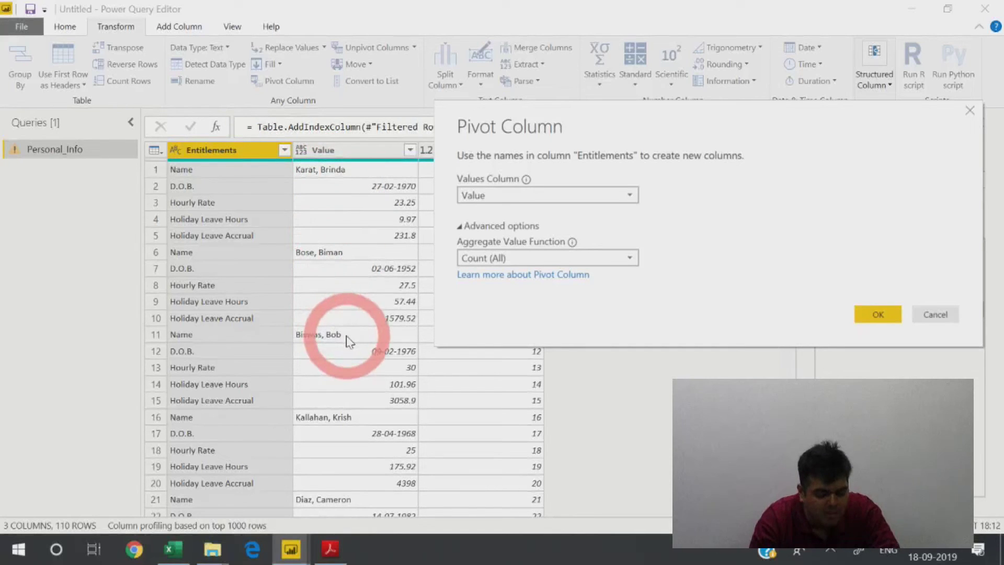
{"action": "left_click", "coordinate": [523, 272]}
{"action": "left_click", "coordinate": [988, 8]}
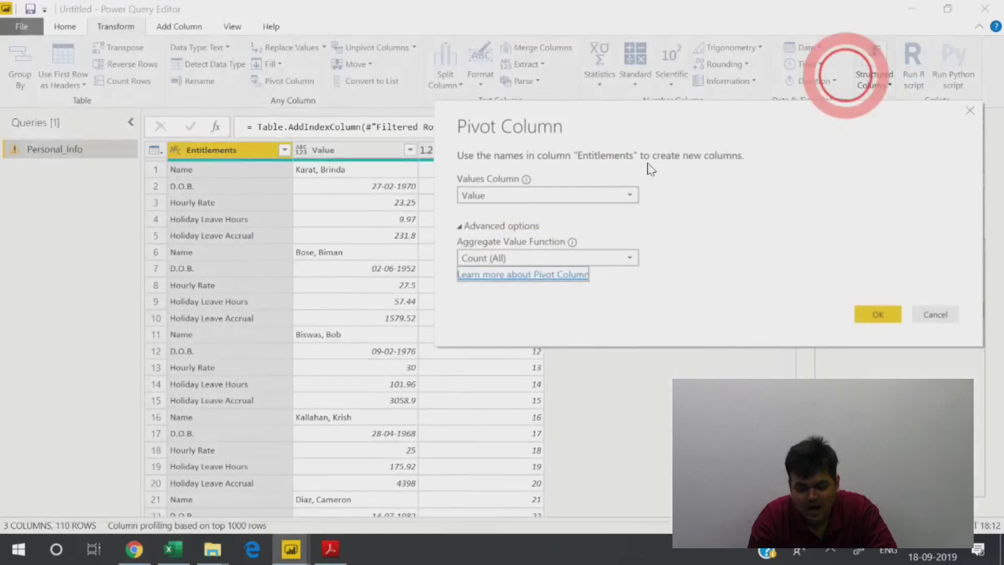
{"action": "left_click", "coordinate": [502, 258]}
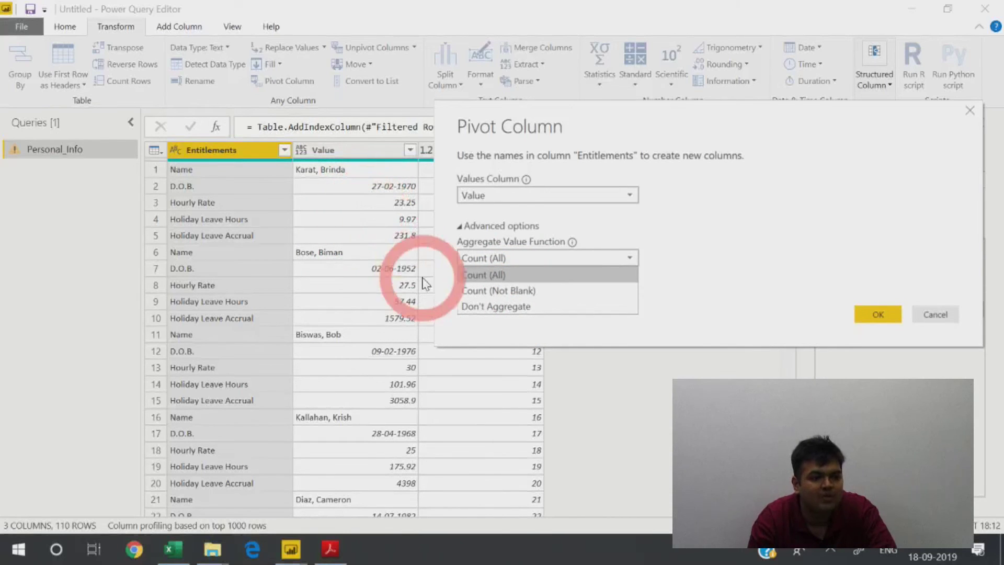
{"action": "left_click", "coordinate": [537, 306]}
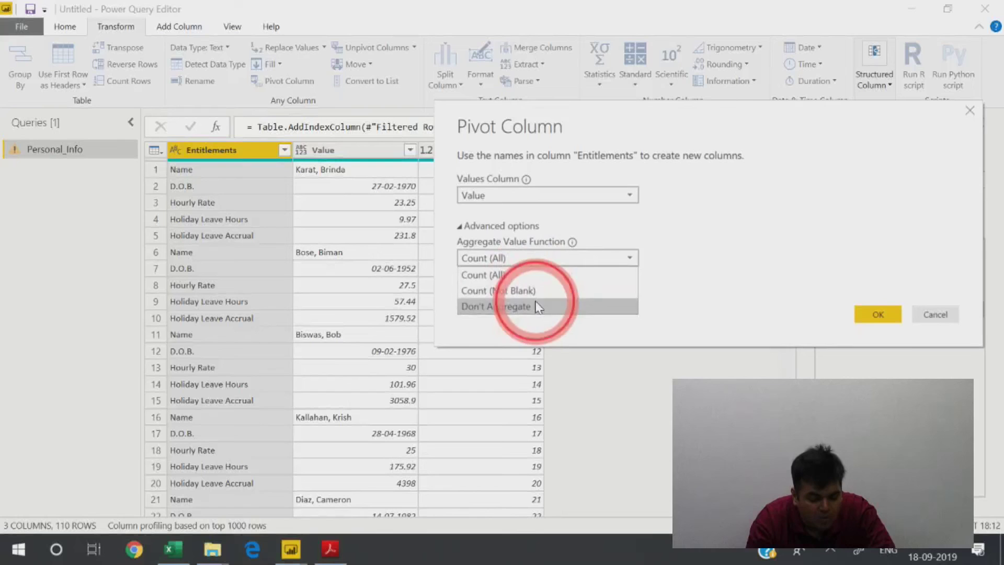
{"action": "left_click", "coordinate": [877, 314]}
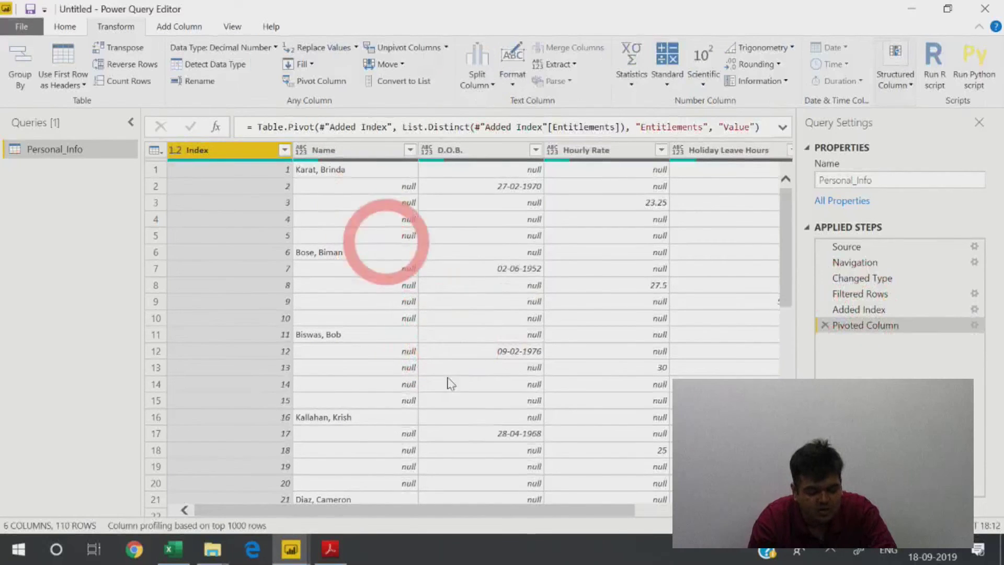
- Examine how the Name and D.O.B. values and nulls are spread across the rows of the pivoted table
{"action": "left_click_drag", "start_coordinate": [663, 509], "coordinate": [462, 497]}
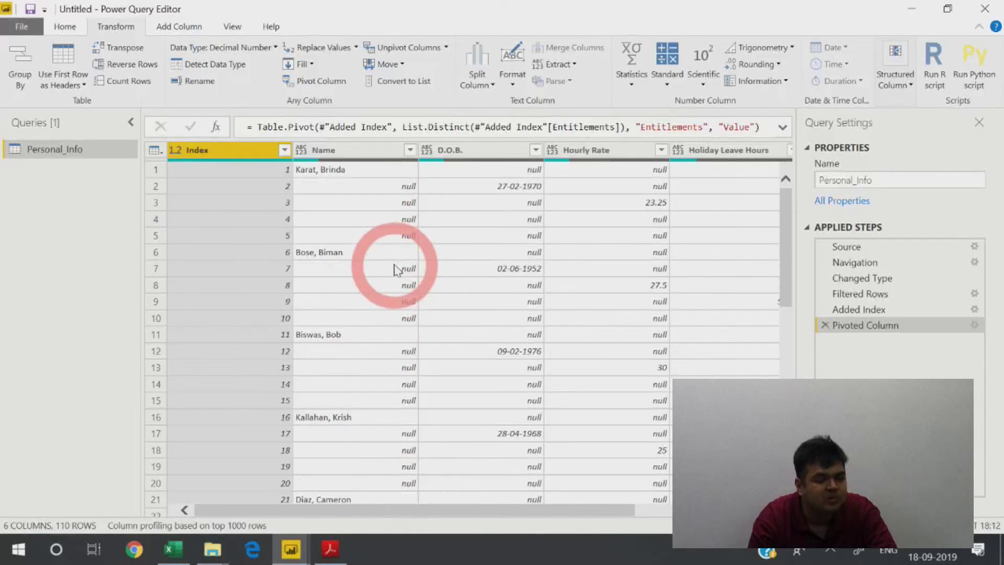
{"action": "left_click", "coordinate": [369, 161]}
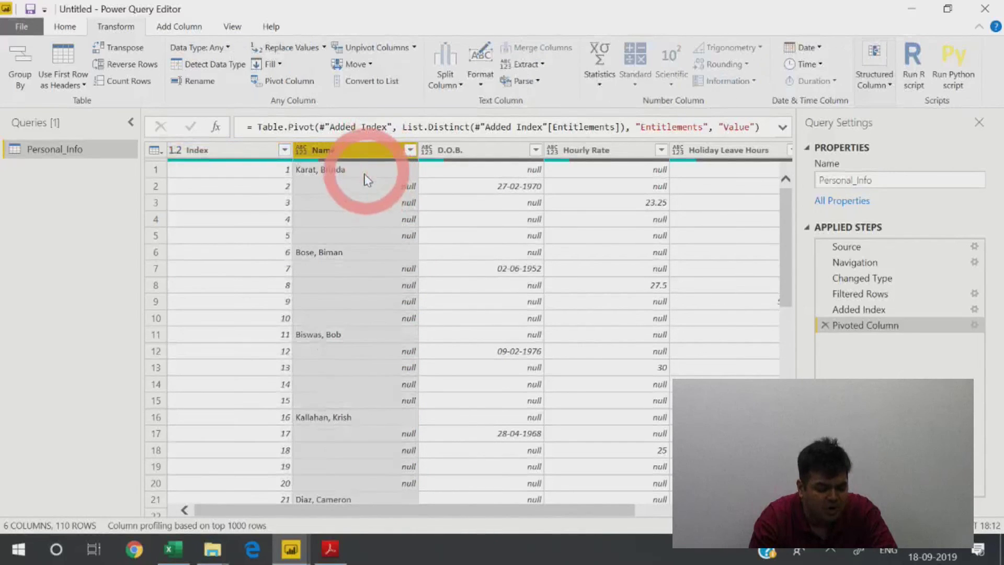
{"action": "left_click", "coordinate": [361, 175]}
{"action": "left_click", "coordinate": [366, 186]}
{"action": "left_click", "coordinate": [370, 202]}
{"action": "left_click", "coordinate": [374, 219]}
{"action": "left_click", "coordinate": [381, 235]}
{"action": "left_click", "coordinate": [384, 218]}
{"action": "left_click", "coordinate": [388, 198]}
{"action": "left_click", "coordinate": [392, 186]}
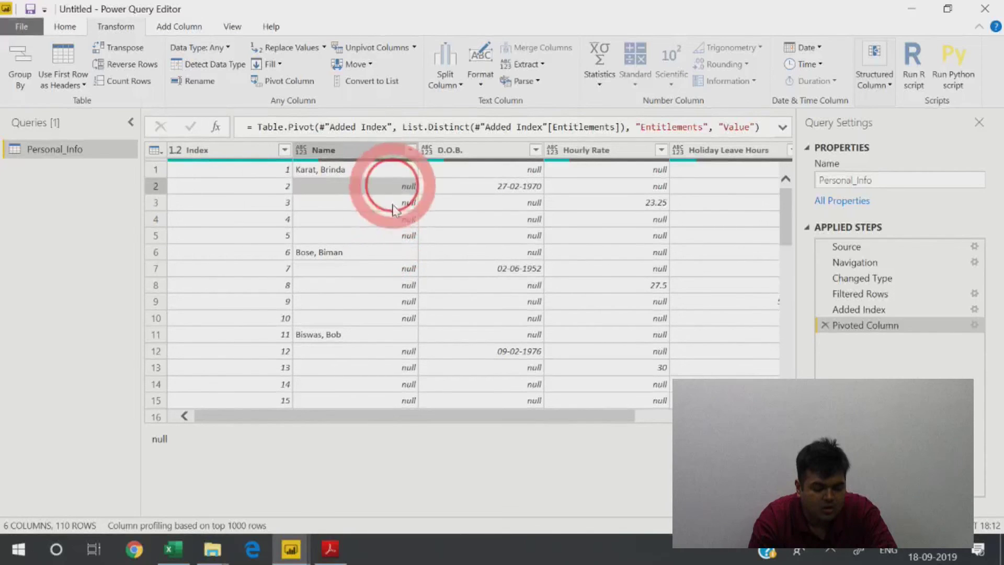
{"action": "left_click", "coordinate": [389, 219]}
{"action": "left_click", "coordinate": [387, 237]}
{"action": "left_click", "coordinate": [505, 187]}
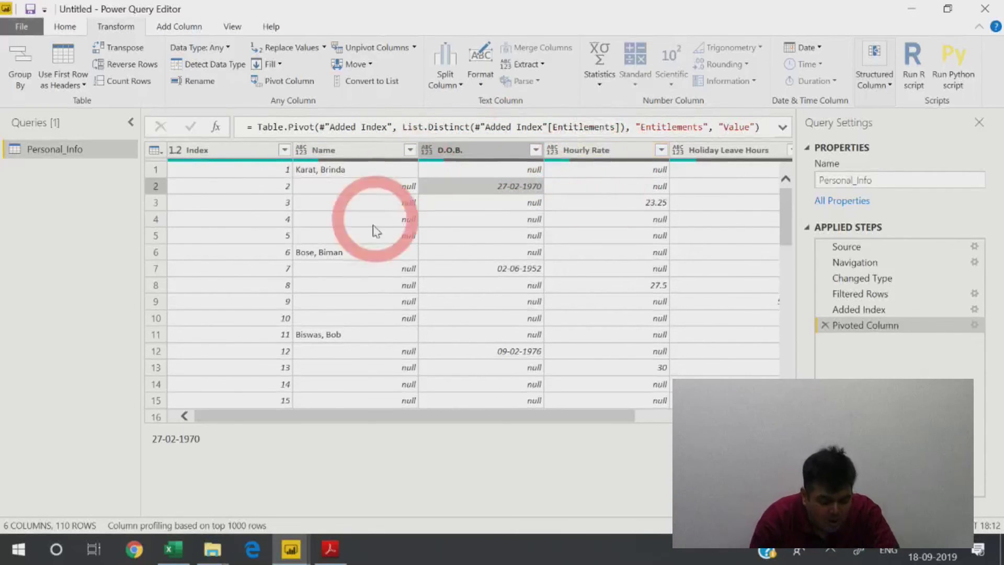
- Fill the D.O.B., Hourly Rate, Holiday Leave Hours and Holiday Leave Accrual columns upward
{"action": "left_click", "coordinate": [390, 150]}
{"action": "left_click", "coordinate": [497, 151]}
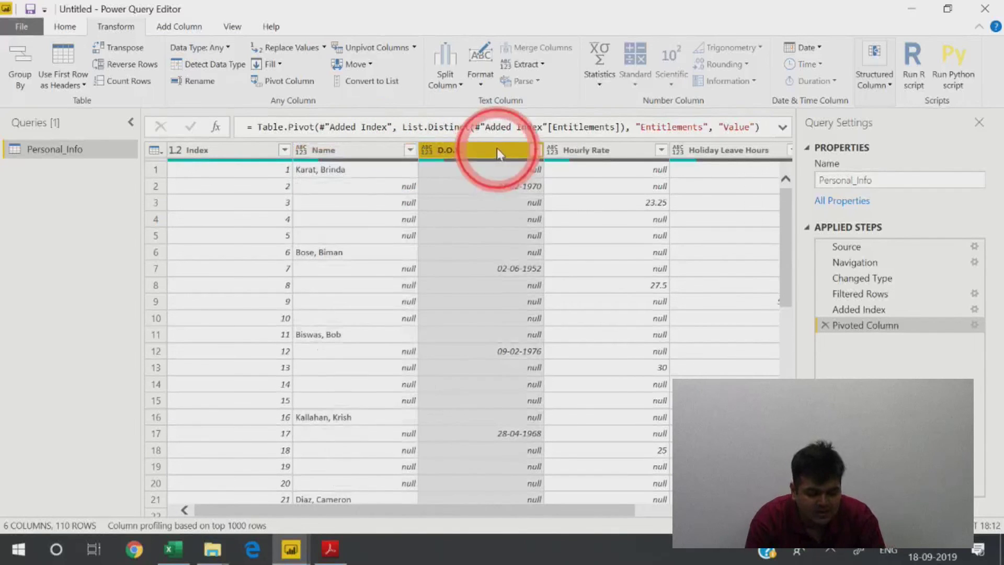
{"action": "left_click", "coordinate": [628, 150], "text": "ctrl"}
{"action": "left_click", "coordinate": [691, 151], "text": "ctrl"}
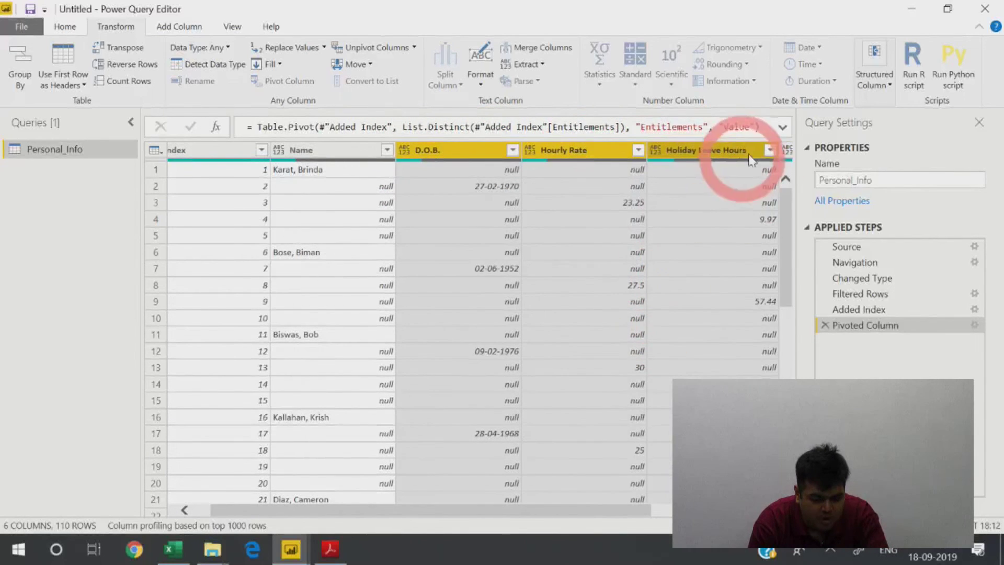
{"action": "left_click_drag", "start_coordinate": [587, 504], "coordinate": [457, 501]}
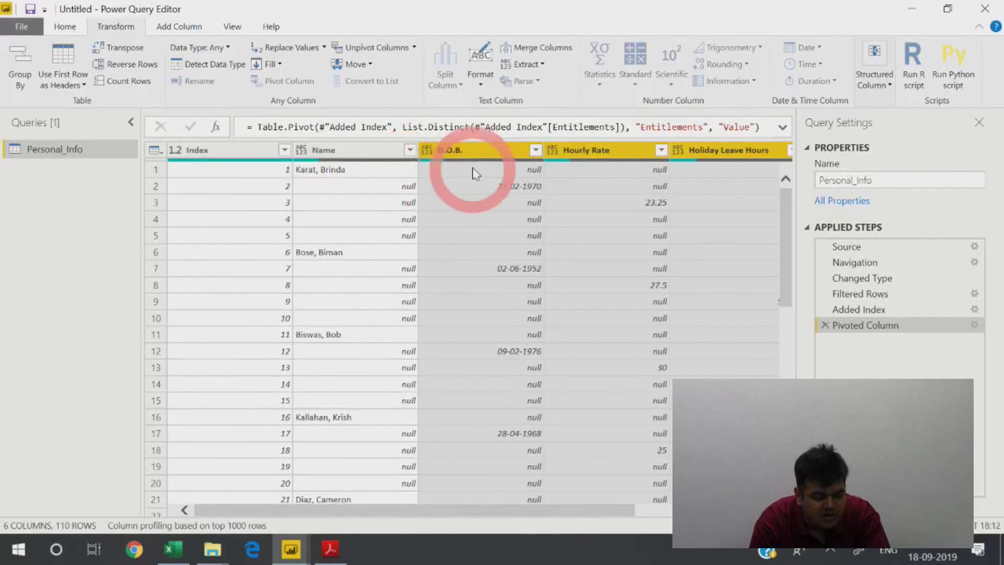
{"action": "left_click", "coordinate": [268, 64]}
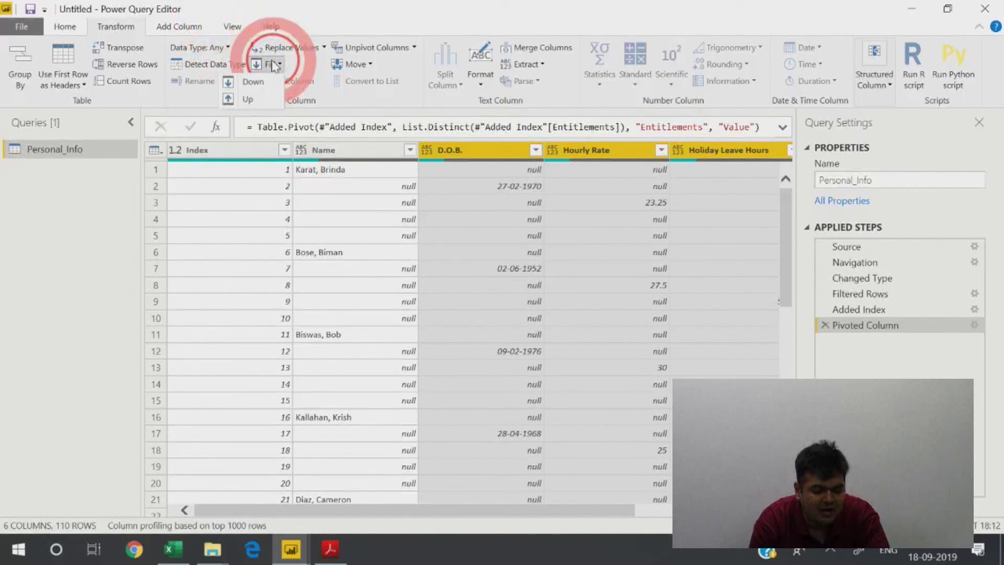
{"action": "left_click", "coordinate": [252, 100]}
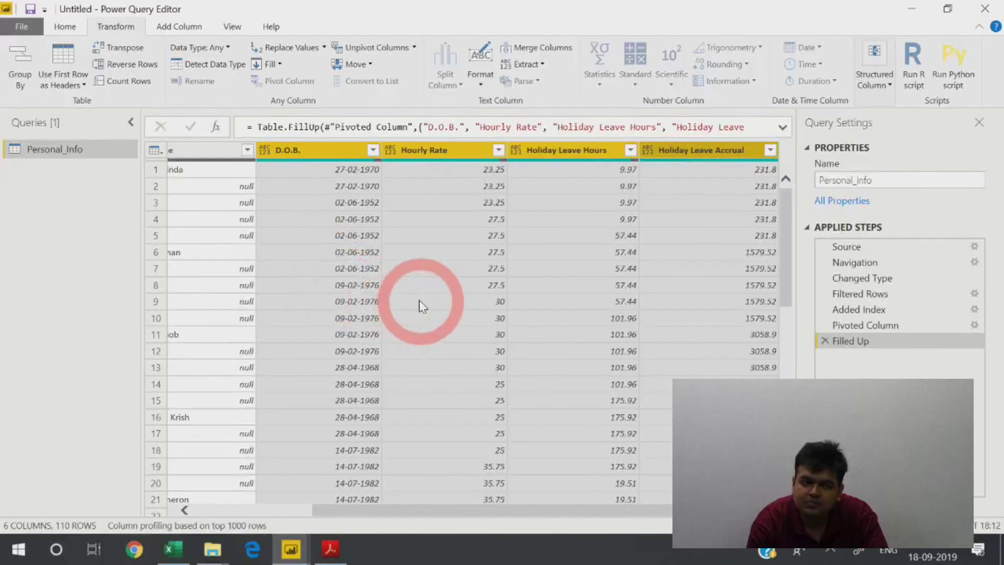
- Filter the Name column to exclude the null rows
{"action": "left_click", "coordinate": [291, 510]}
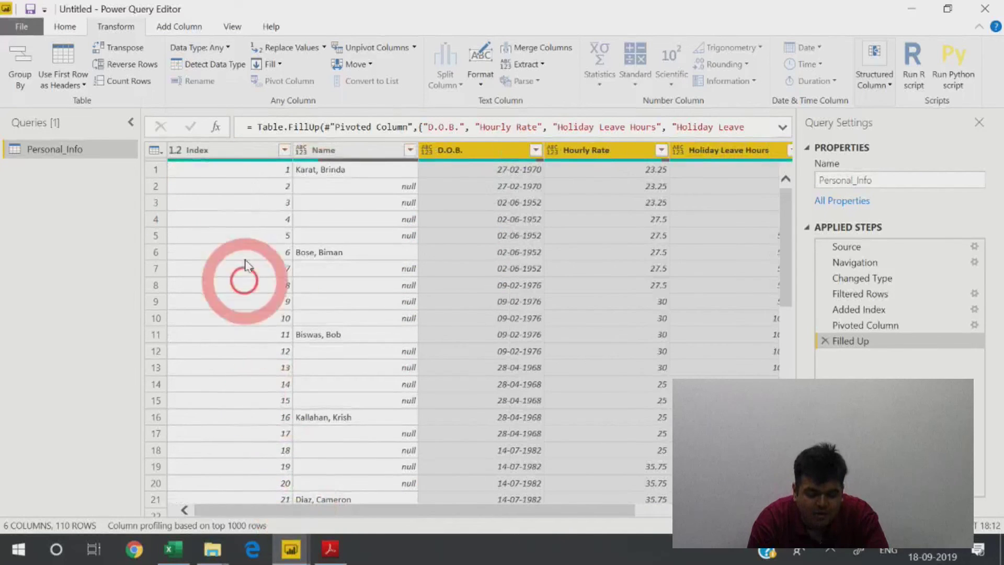
{"action": "left_click", "coordinate": [411, 152]}
{"action": "left_click", "coordinate": [188, 333]}
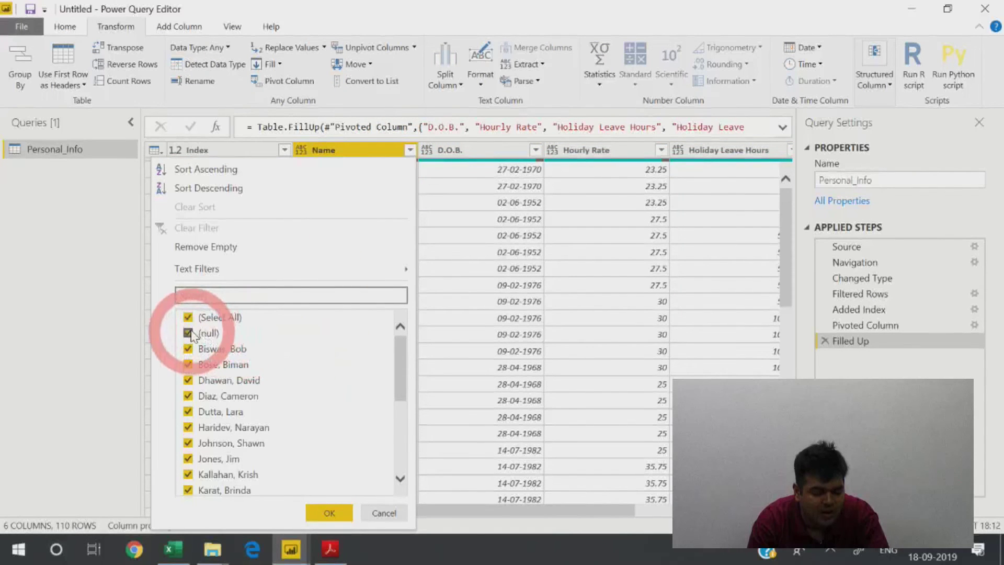
{"action": "left_click", "coordinate": [329, 512]}
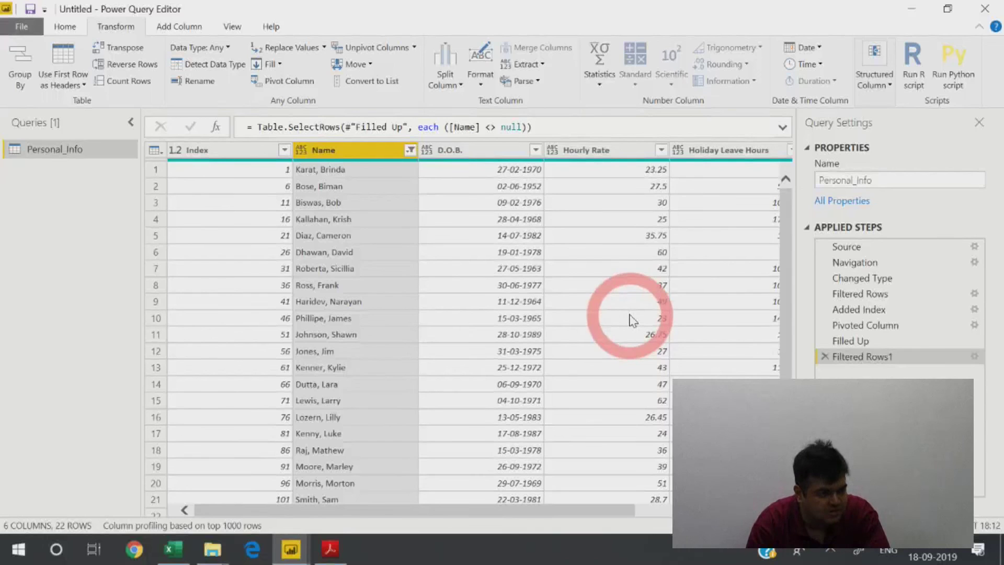
- Review the filtered records across the columns and go through the Index and Name values row by row
{"action": "left_click", "coordinate": [353, 169]}
{"action": "left_click", "coordinate": [466, 169]}
{"action": "left_click", "coordinate": [622, 187]}
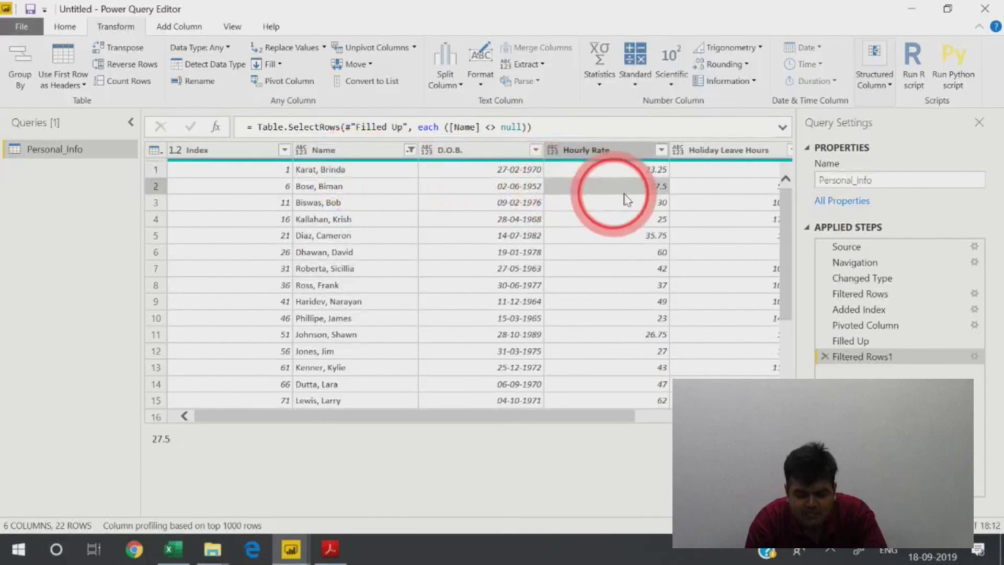
{"action": "left_click", "coordinate": [706, 183]}
{"action": "left_click", "coordinate": [325, 170]}
{"action": "left_click", "coordinate": [235, 171]}
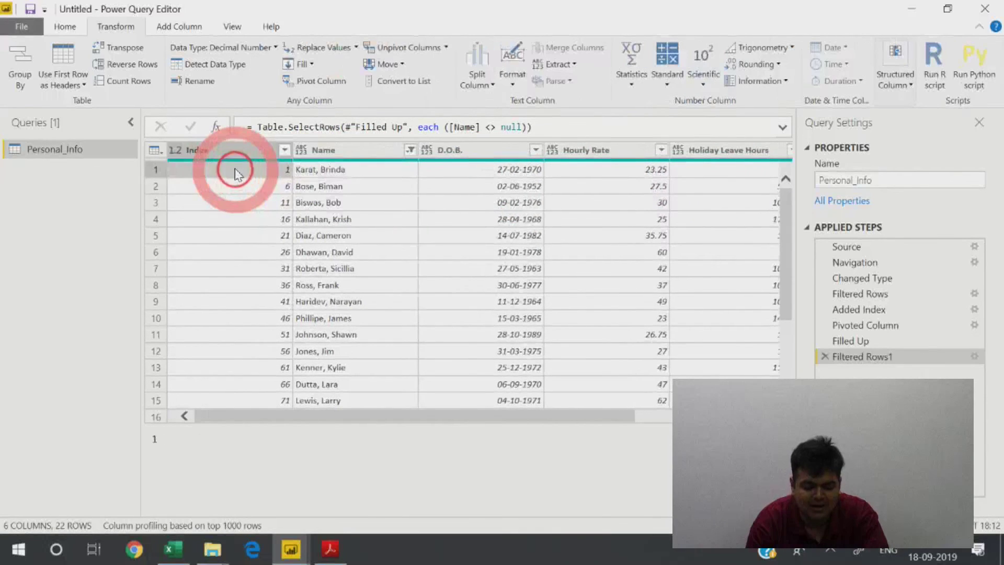
{"action": "left_click", "coordinate": [235, 170]}
{"action": "key", "text": "Down"}
{"action": "key", "text": "Down"}
{"action": "key", "text": "Down"}
{"action": "key", "text": "Down"}
{"action": "key", "text": "Down"}
{"action": "key", "text": "Down"}
{"action": "key", "text": "Down"}
{"action": "key", "text": "Down"}
{"action": "key", "text": "Down"}
{"action": "key", "text": "Down"}
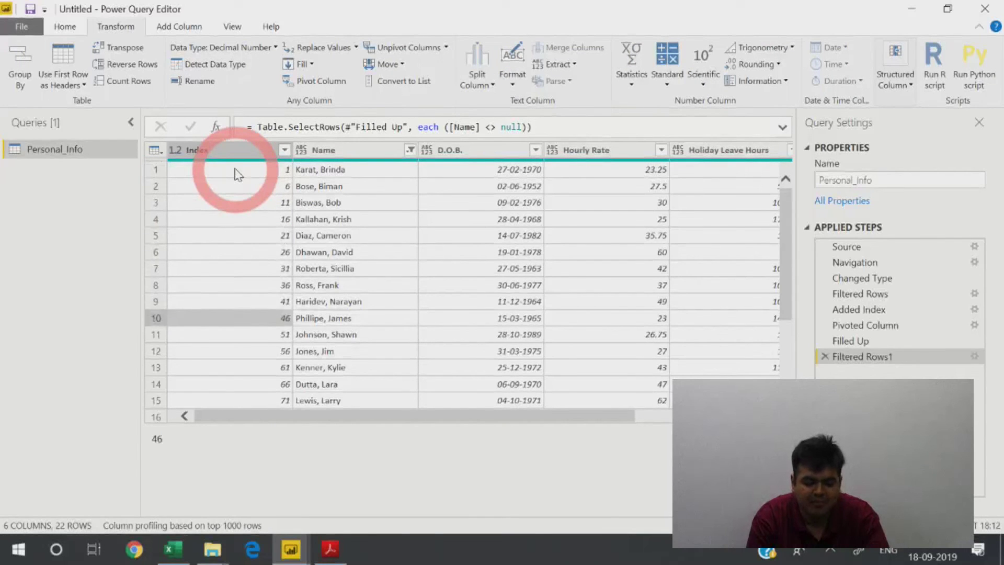
{"action": "key", "text": "Up"}
{"action": "key", "text": "Up"}
{"action": "left_click", "coordinate": [236, 174]}
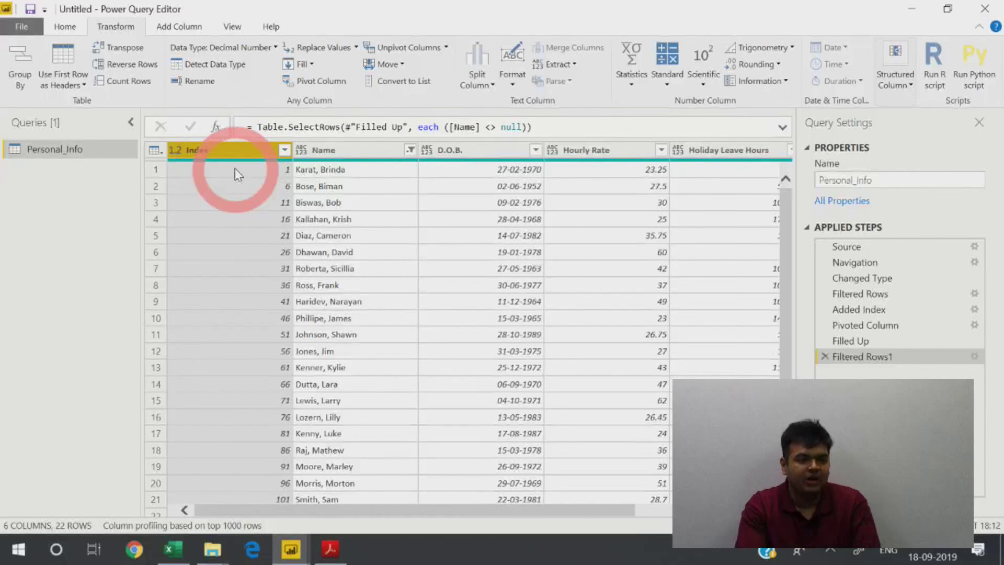
{"action": "key", "text": "Right"}
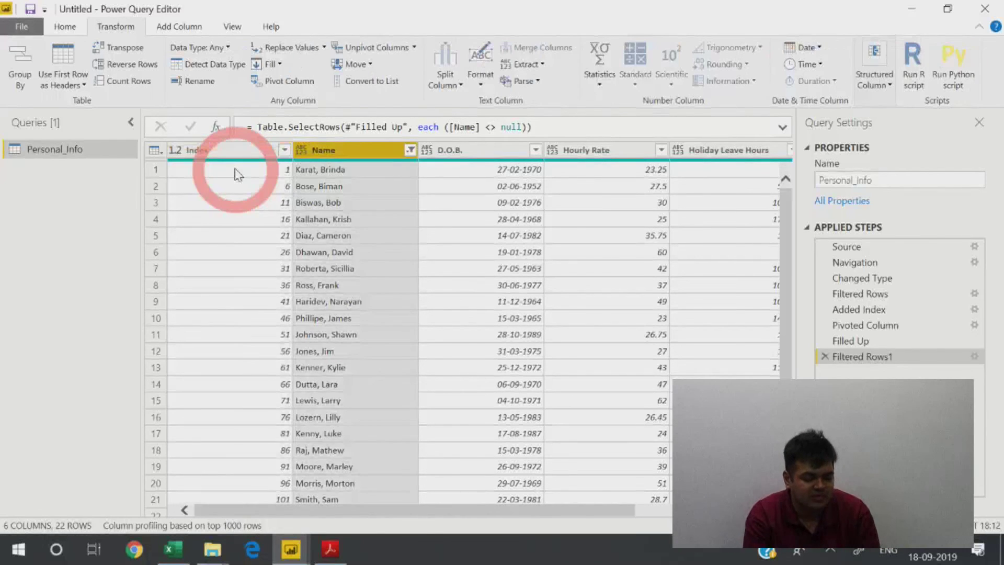
{"action": "key", "text": "Down"}
{"action": "key", "text": "Down"}
{"action": "key", "text": "Down"}
{"action": "key", "text": "Up"}
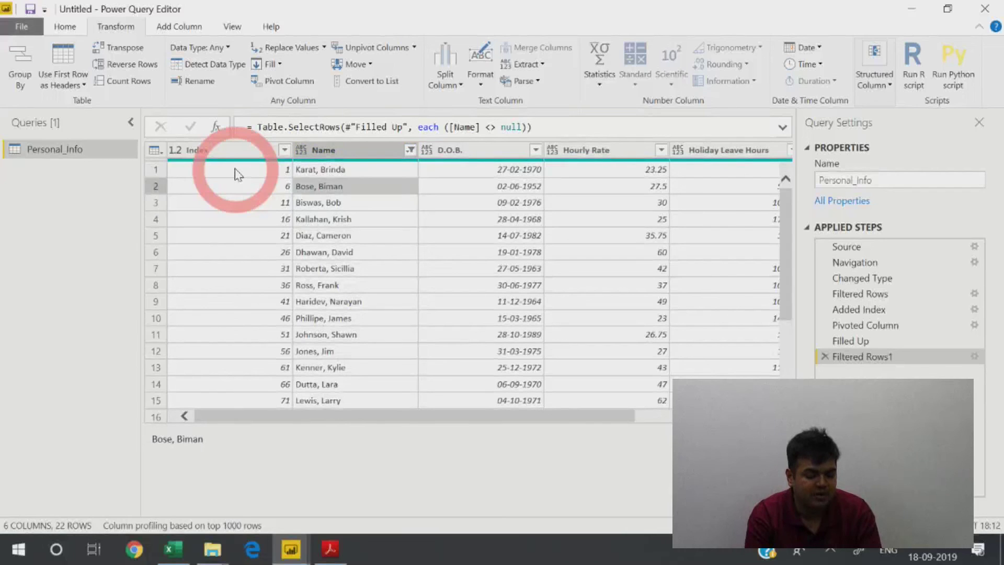
{"action": "key", "text": "Down"}
{"action": "key", "text": "Down"}
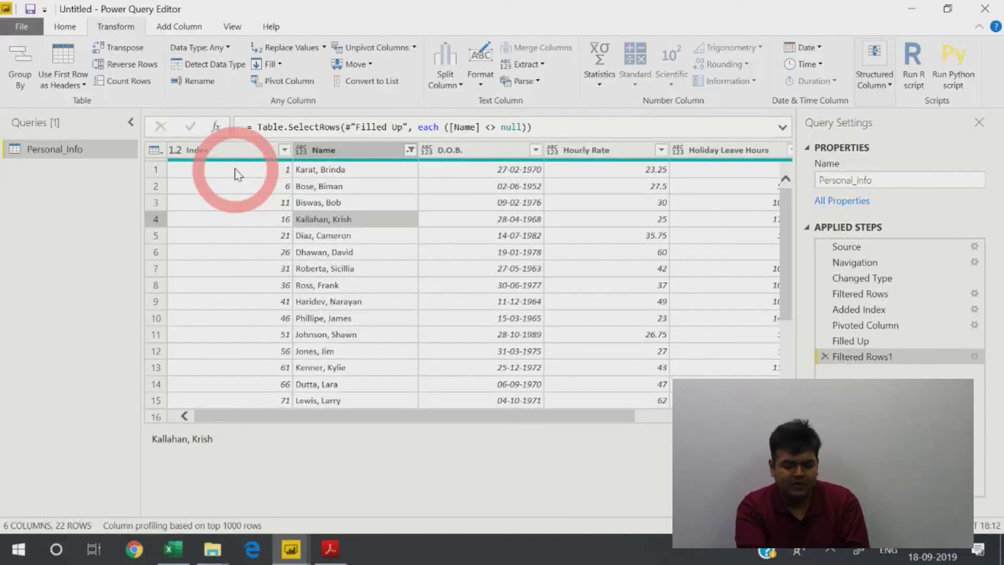
- Select the Hourly Rate and Holiday Leave Hours columns together
{"action": "left_click", "coordinate": [65, 26]}
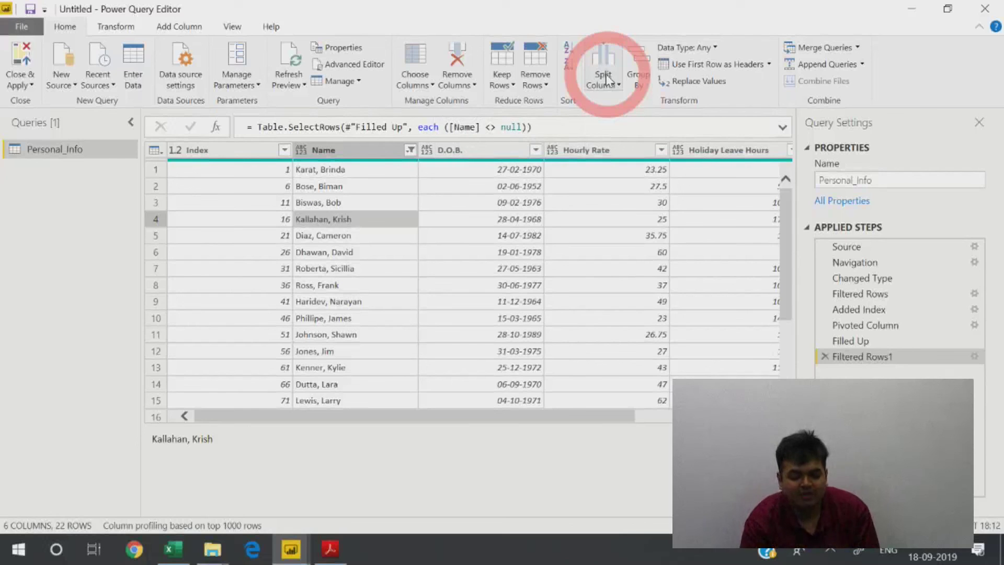
{"action": "left_click", "coordinate": [644, 150]}
{"action": "left_click", "coordinate": [732, 150], "text": "ctrl"}
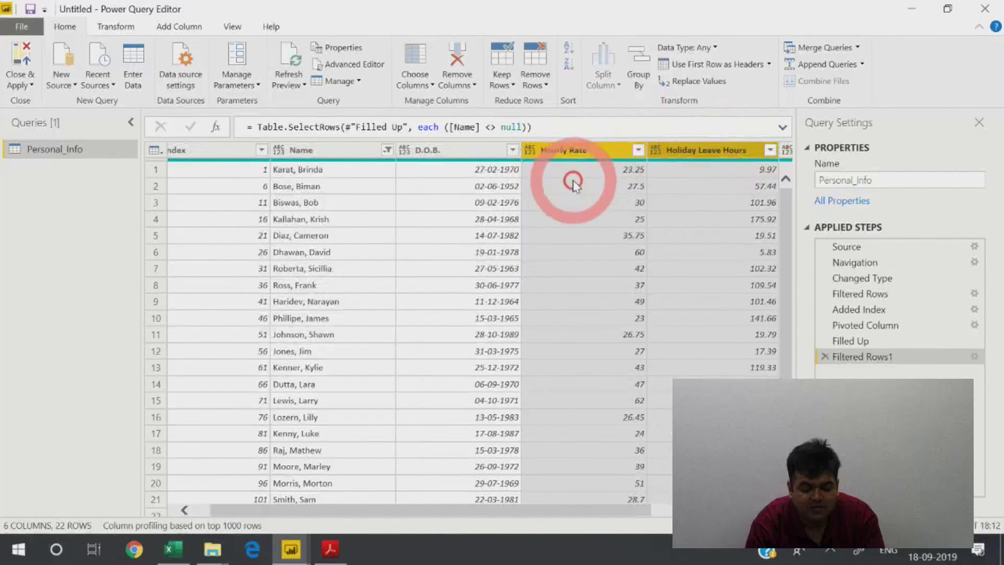